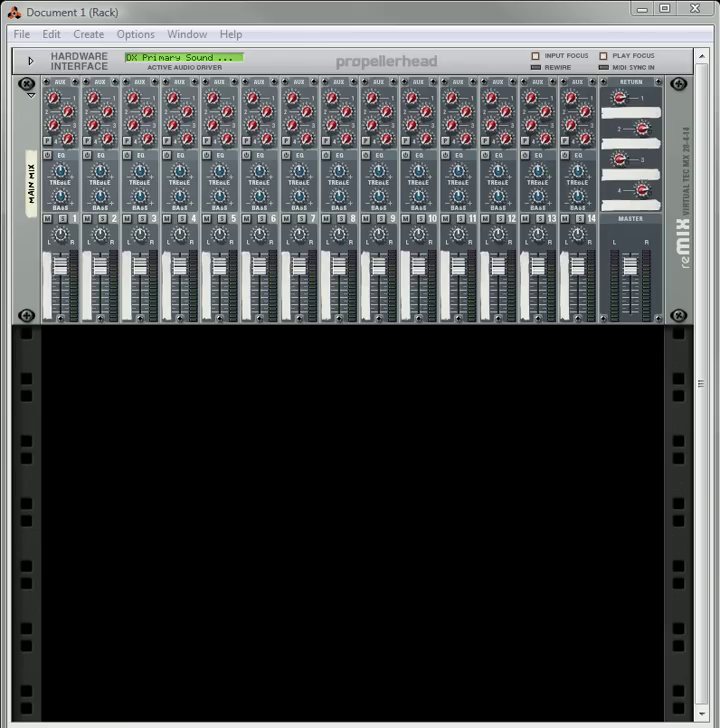
key("alt+Tab")
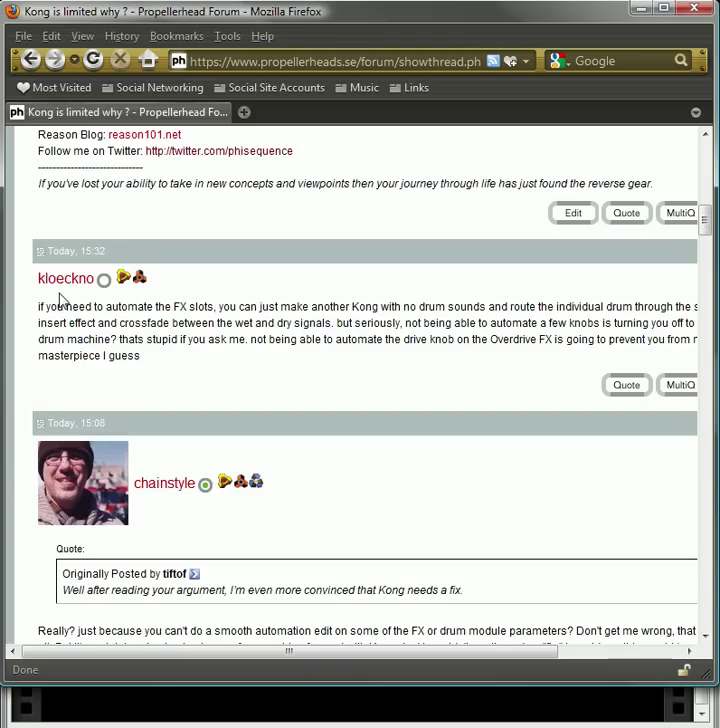
Add a Kong Drum Designer to the empty Reason rack
left_click(338, 712)
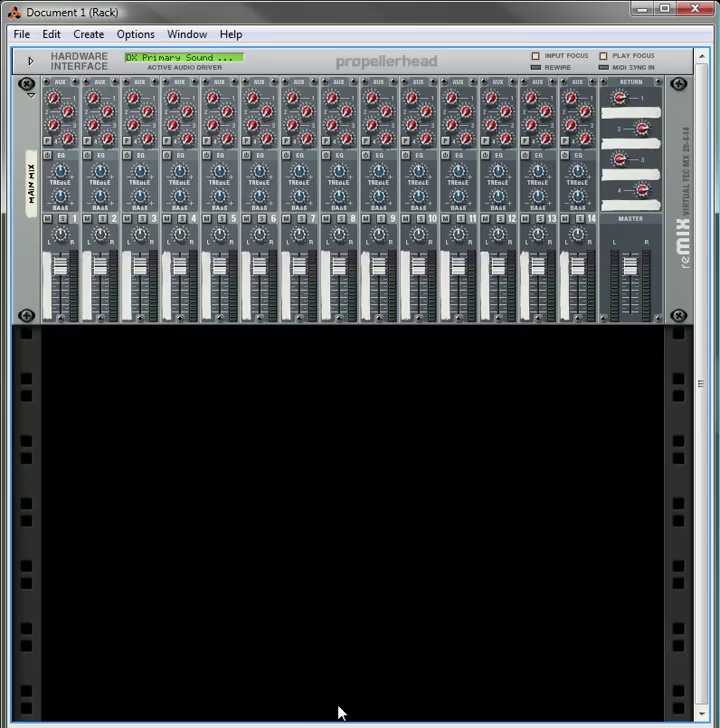
right_click(198, 412)
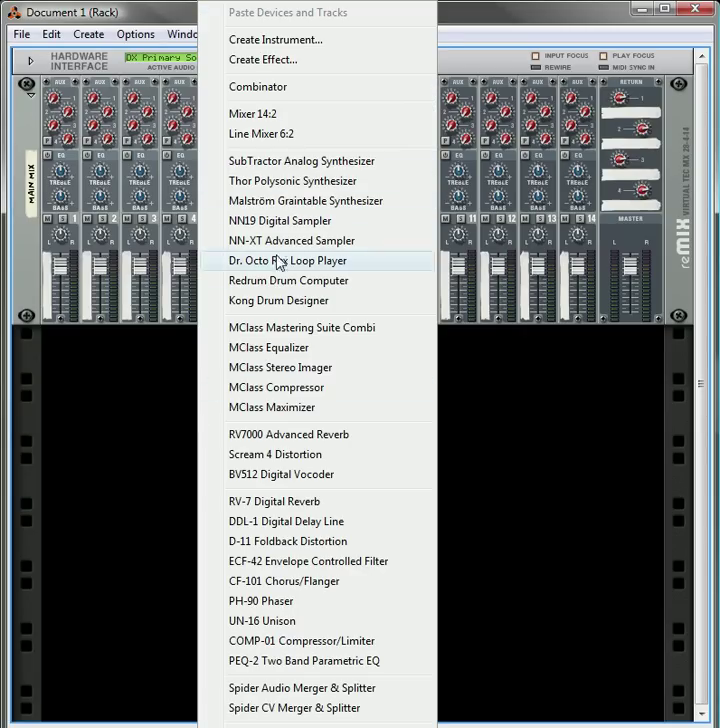
left_click(278, 300)
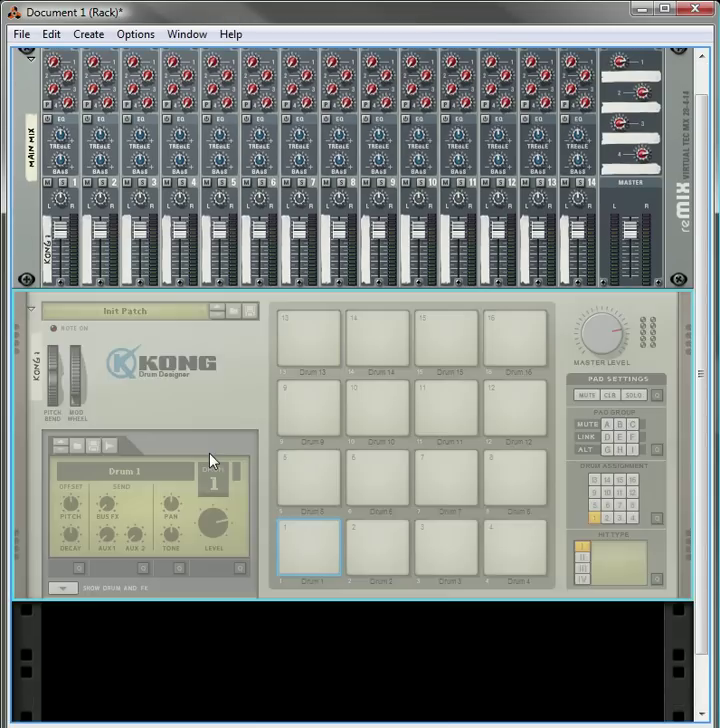
scroll(210, 460, "down", 2)
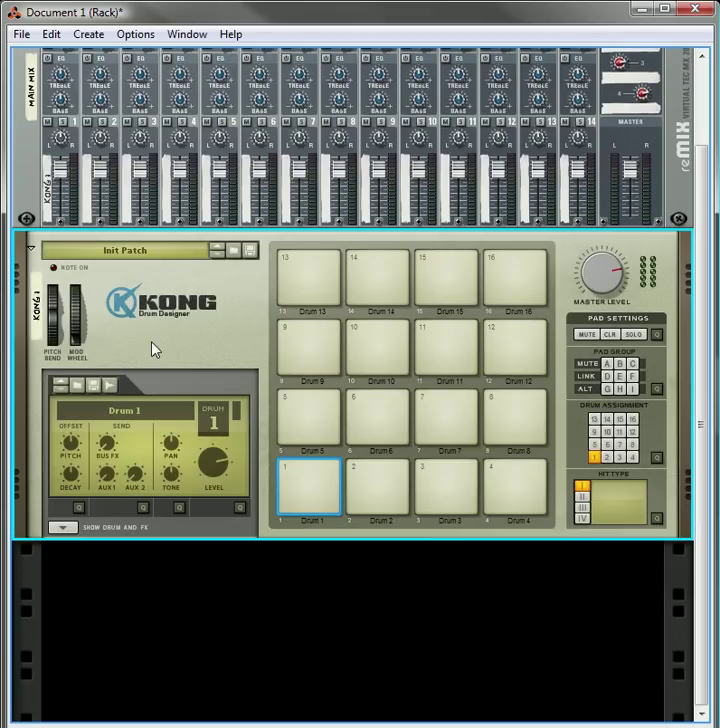
Wrap the Kong in a new Combinator 1
right_click(154, 414)
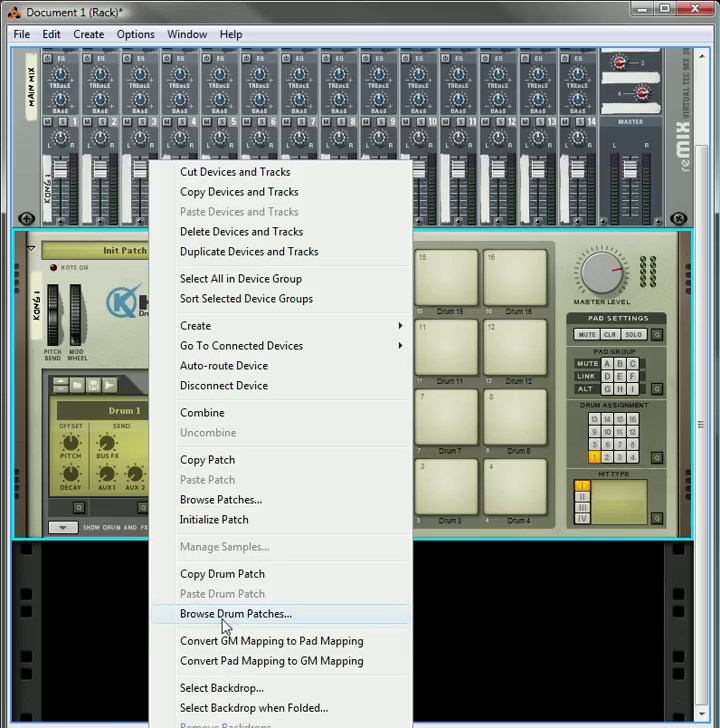
left_click(218, 414)
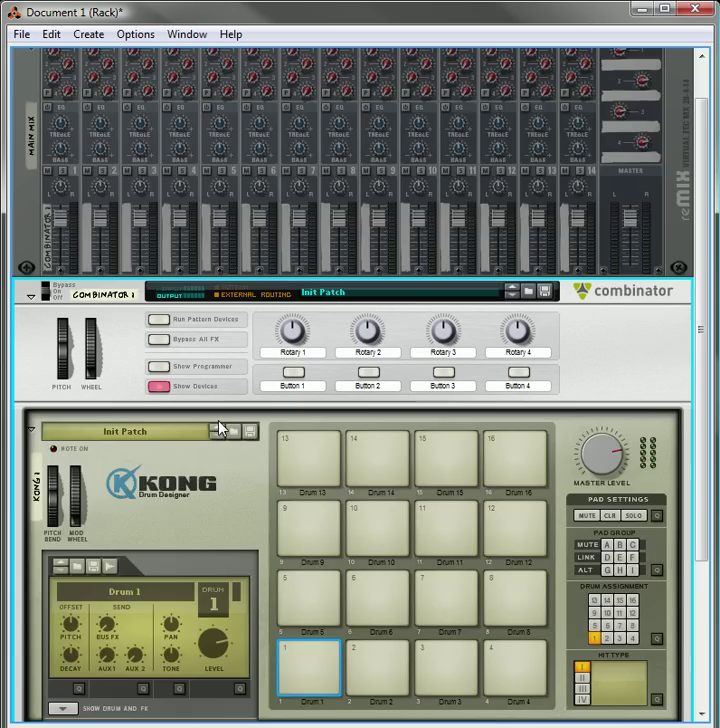
scroll(221, 349, "down", 4)
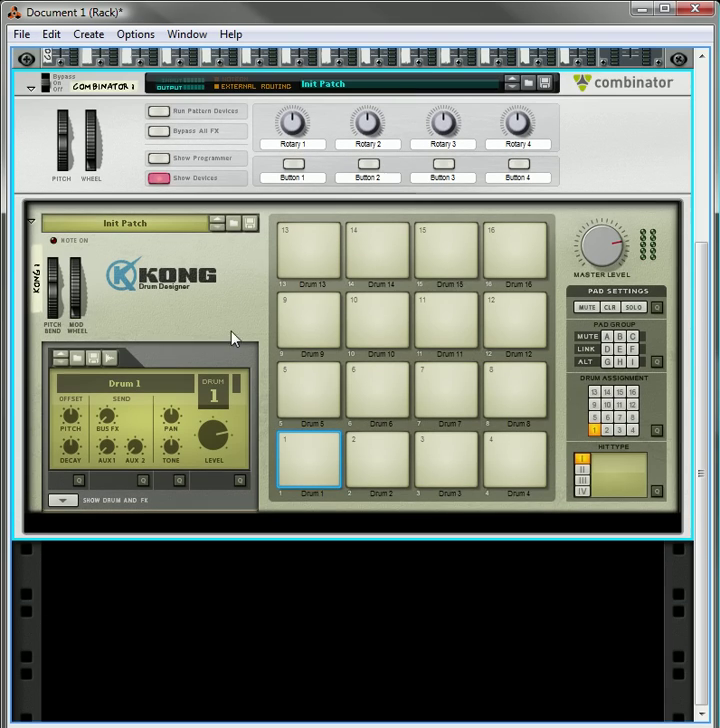
Load a Physical Bass Drum into Drum 1 with Overdrive / Resonator in FX 1
left_click(64, 501)
left_click(67, 385)
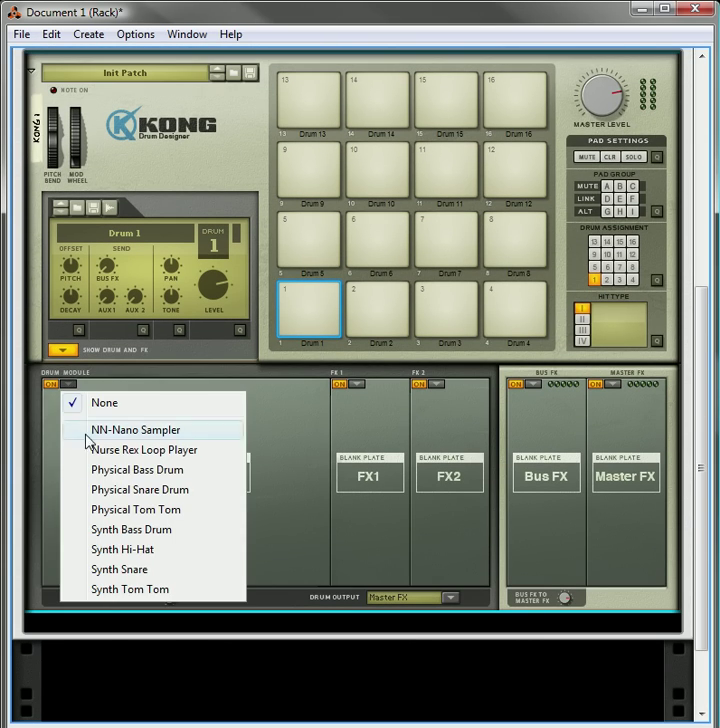
left_click(140, 471)
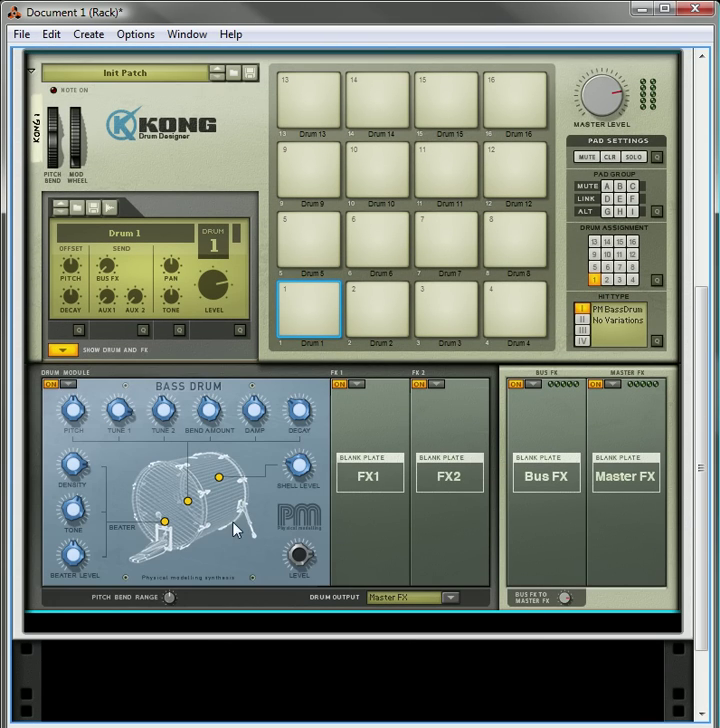
left_click(356, 384)
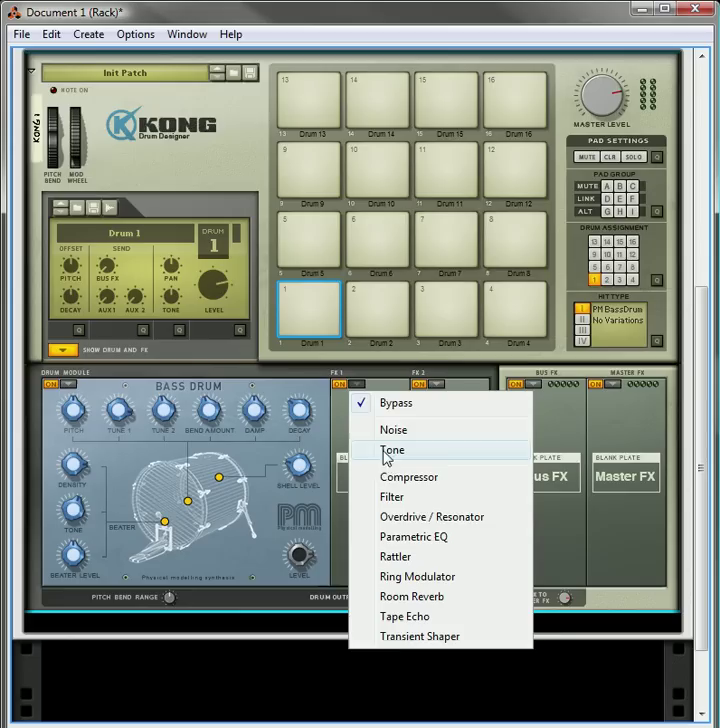
left_click(409, 521)
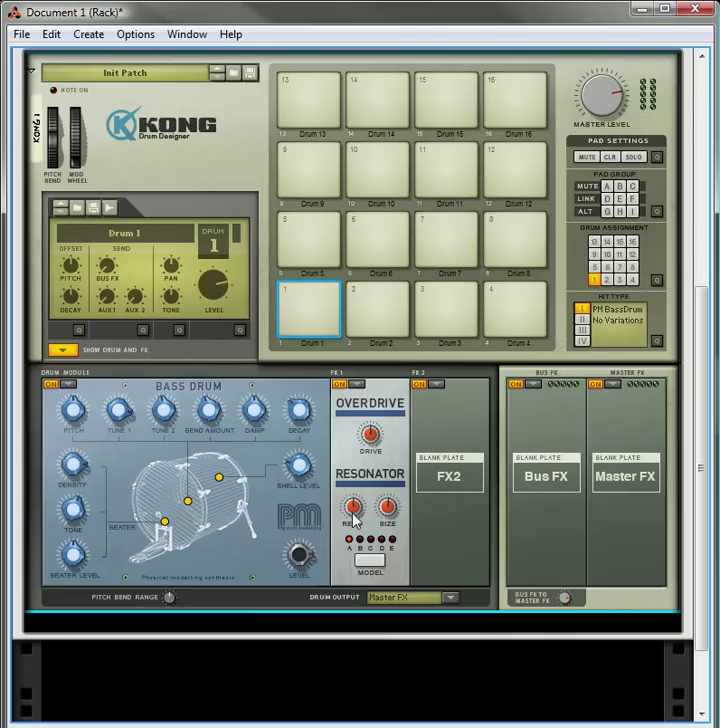
Inspect the resonance, size and drive knob automation options without changing anything
right_click(355, 511)
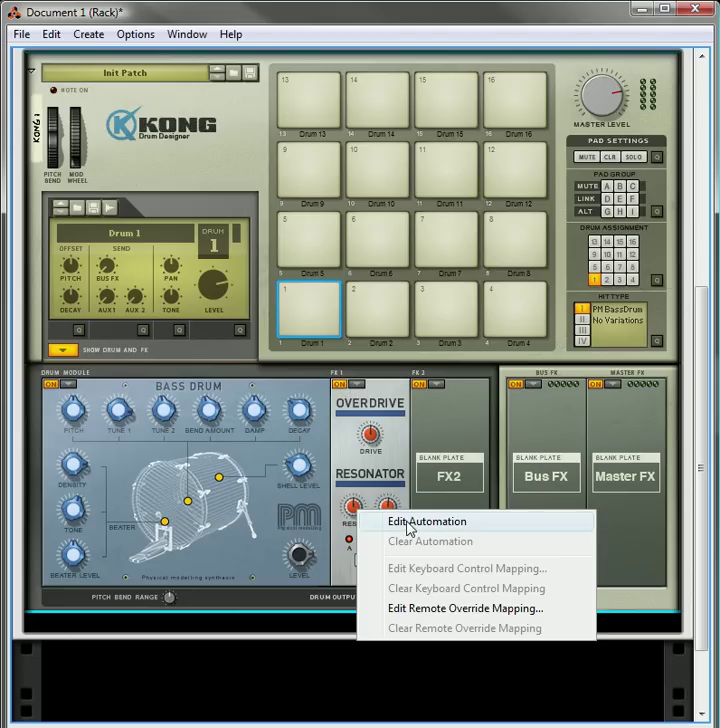
right_click(390, 505)
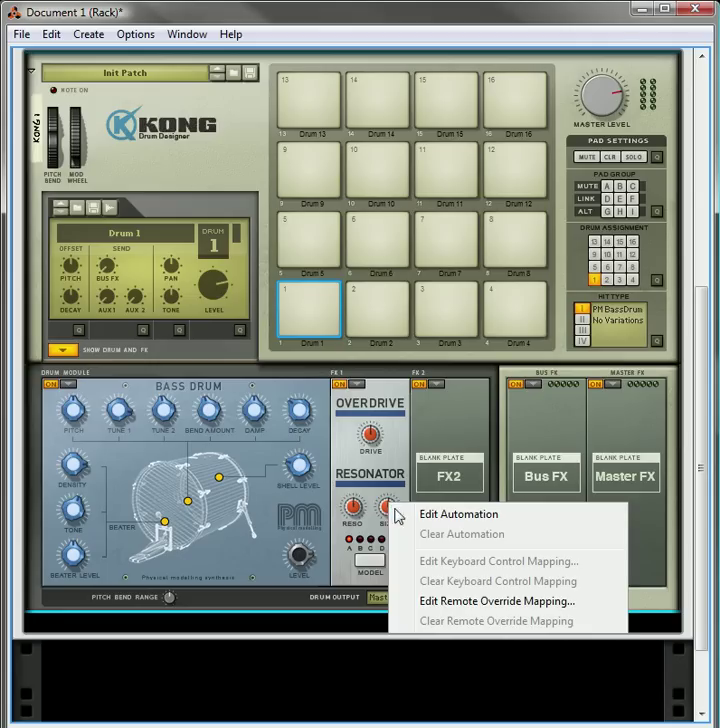
right_click(375, 441)
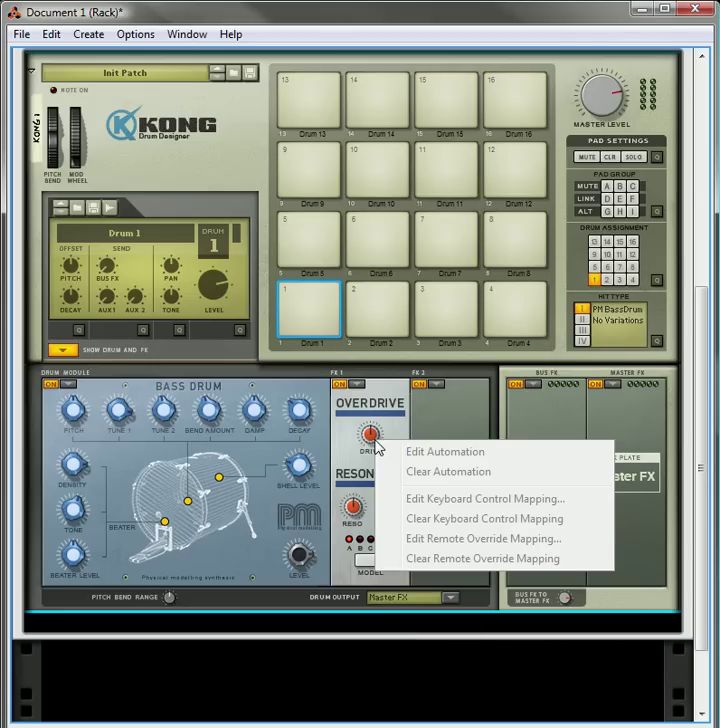
left_click(360, 400)
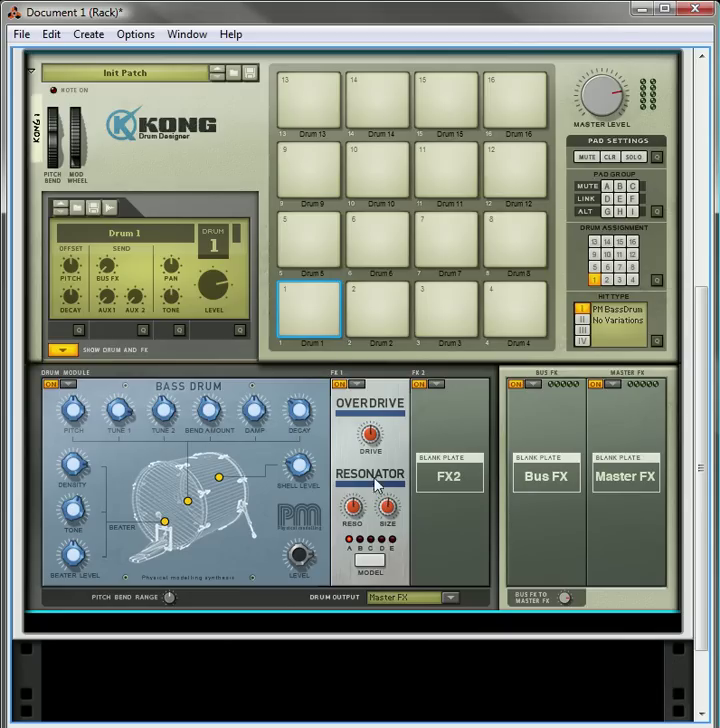
scroll(232, 370, "up", 5)
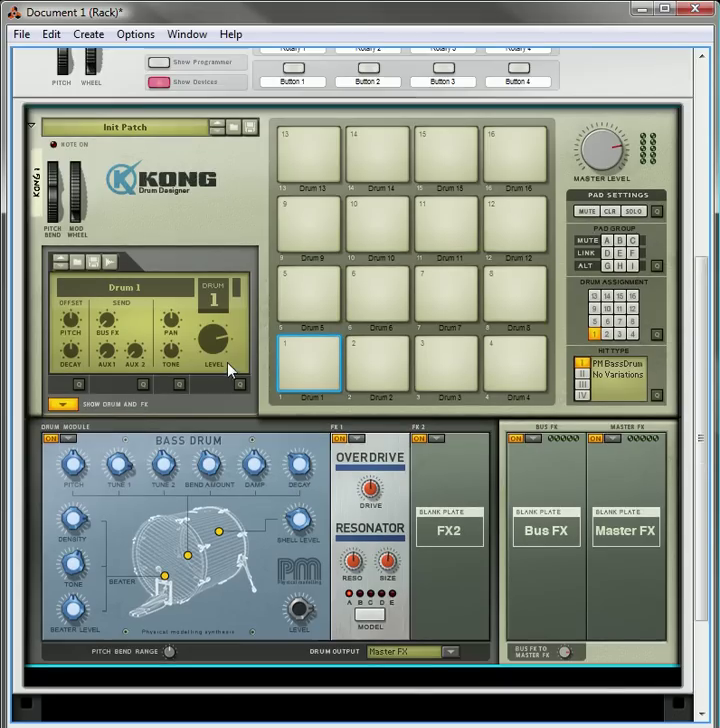
left_click(167, 178)
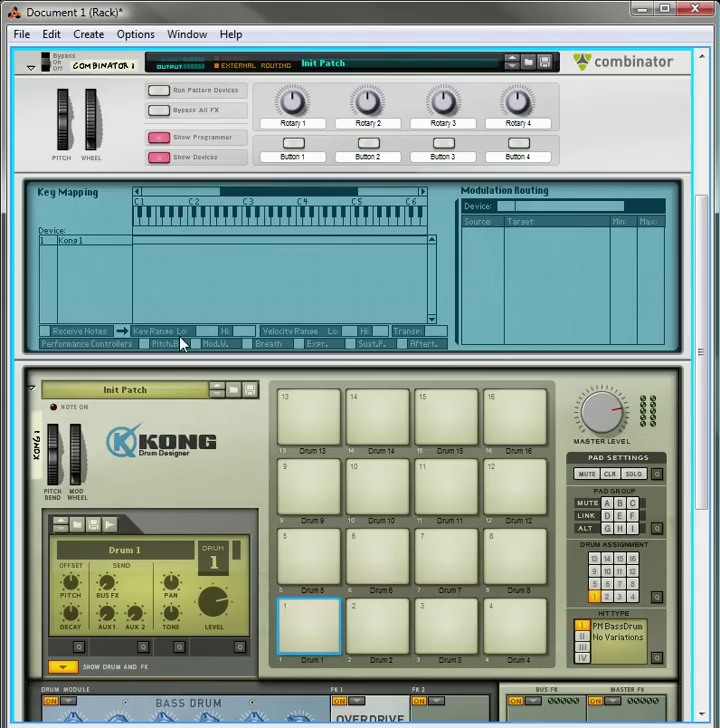
left_click(99, 242)
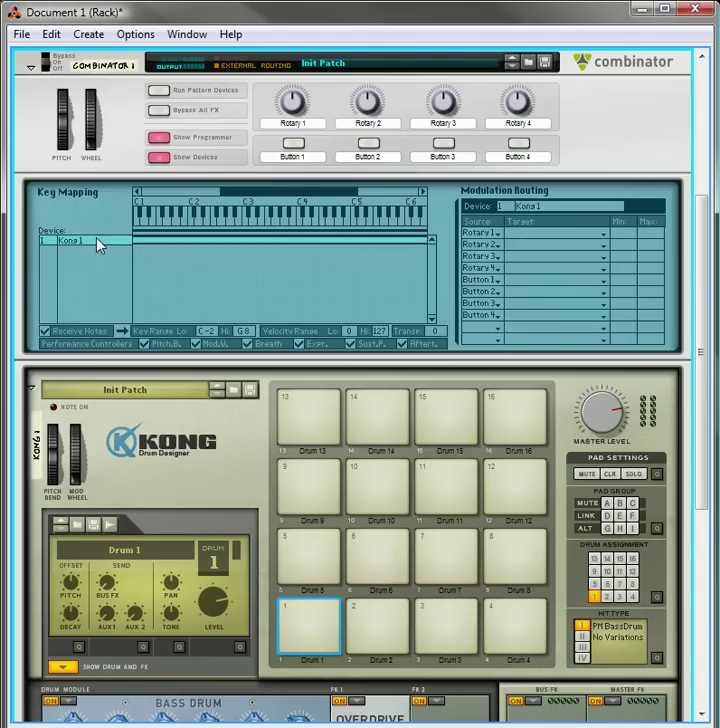
left_click(518, 248)
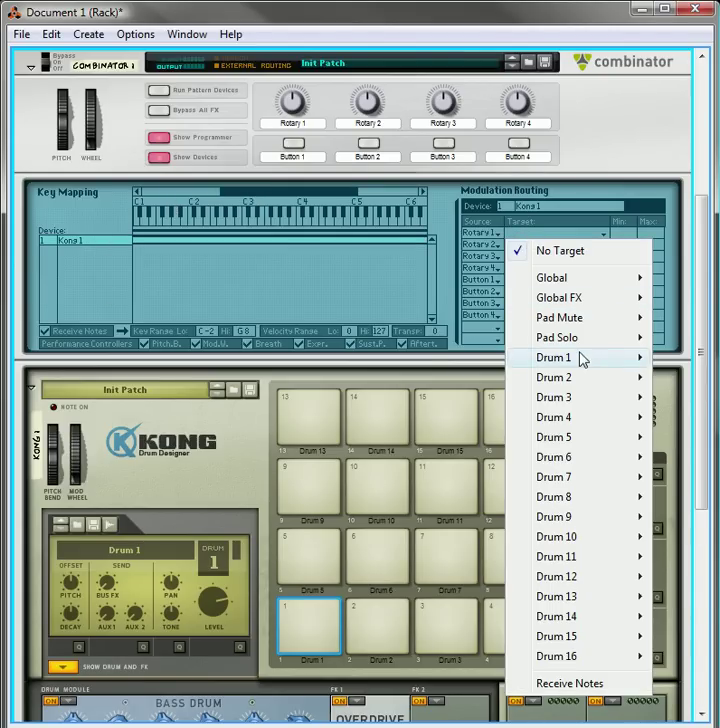
mouse_move(584, 360)
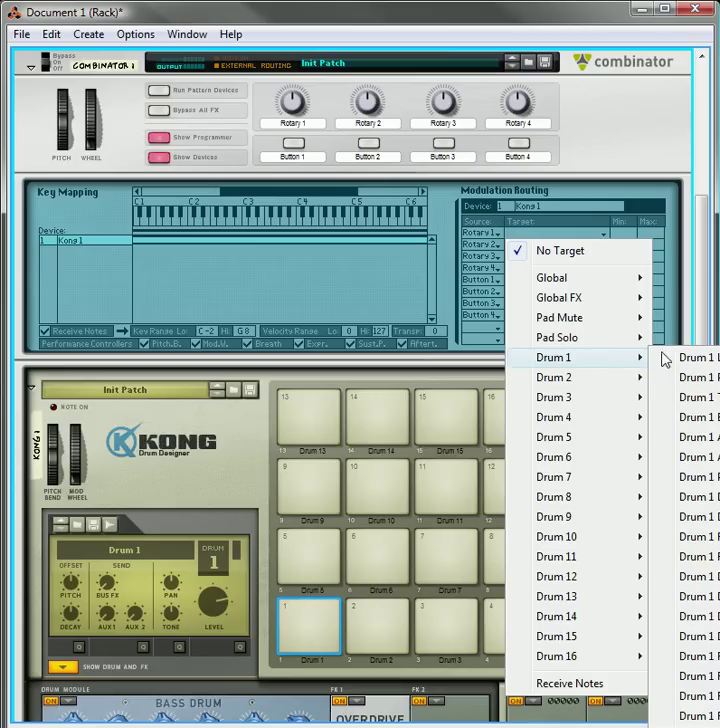
mouse_move(648, 437)
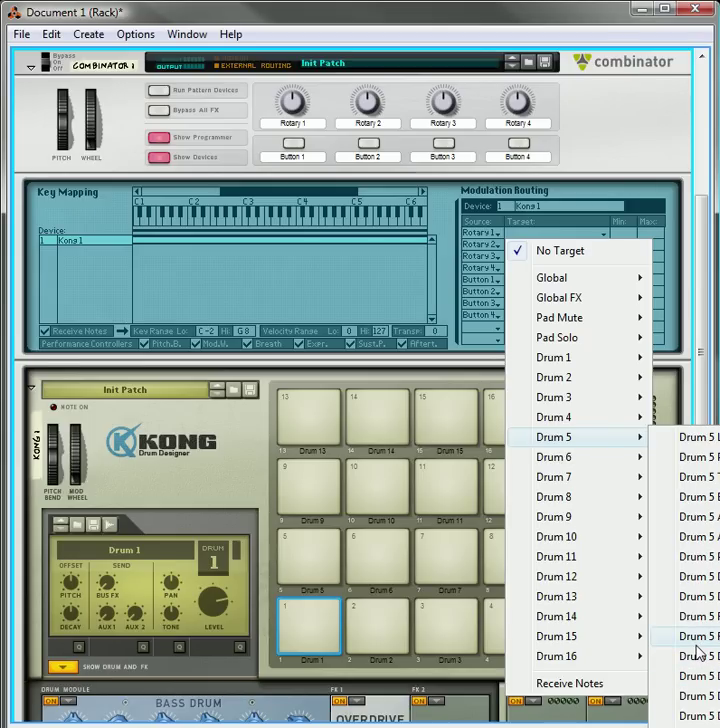
left_click(554, 151)
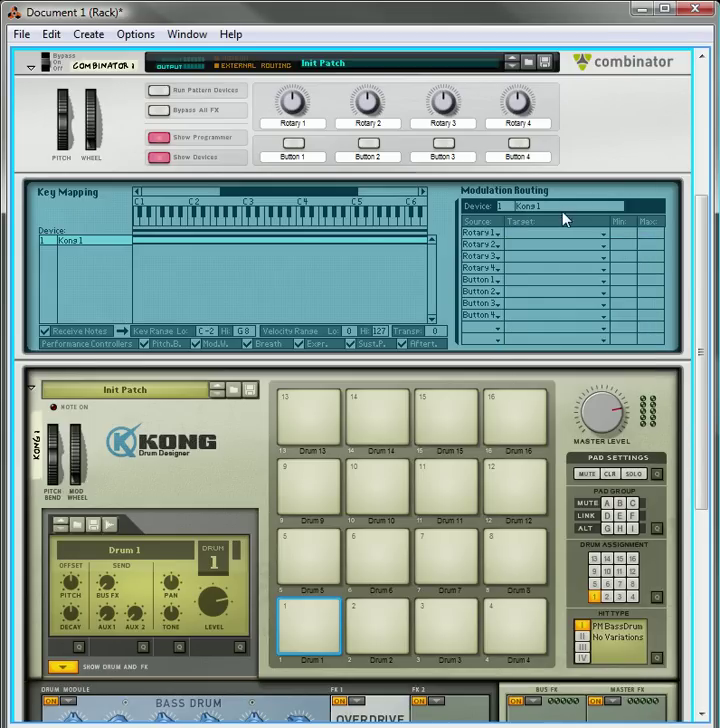
Hide the Combinator programmer and turn the bass drum's Overdrive DRIVE knob down to 0
left_click(171, 140)
scroll(232, 281, "down", 1)
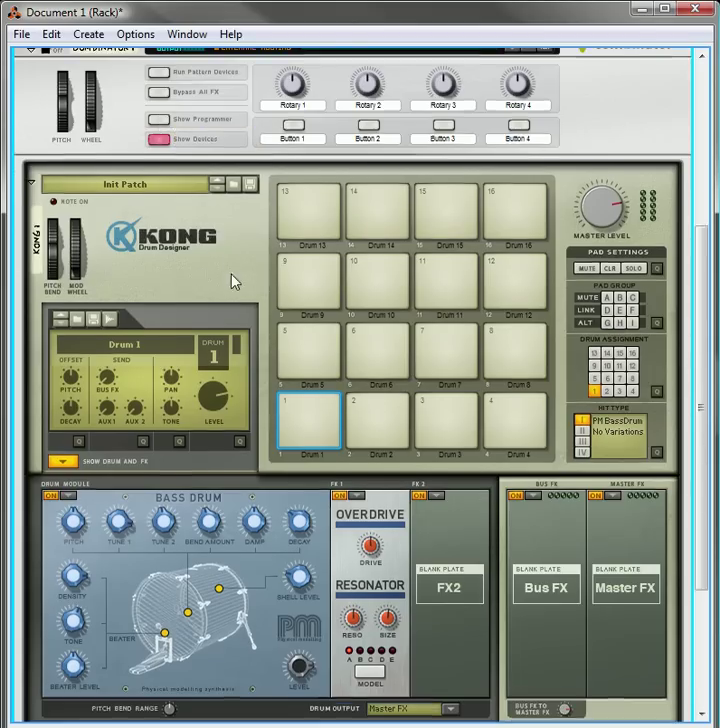
scroll(232, 281, "down", 3)
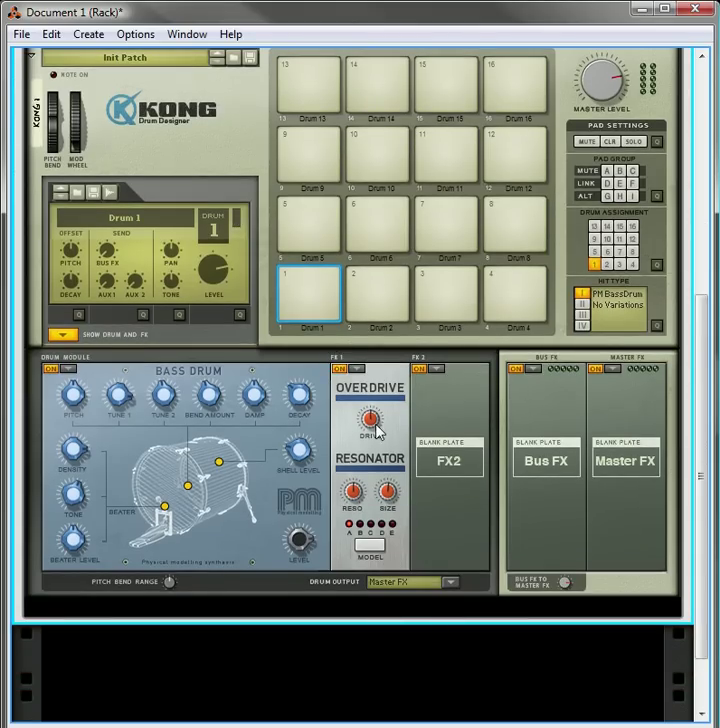
left_click_drag(370, 430, 388, 478)
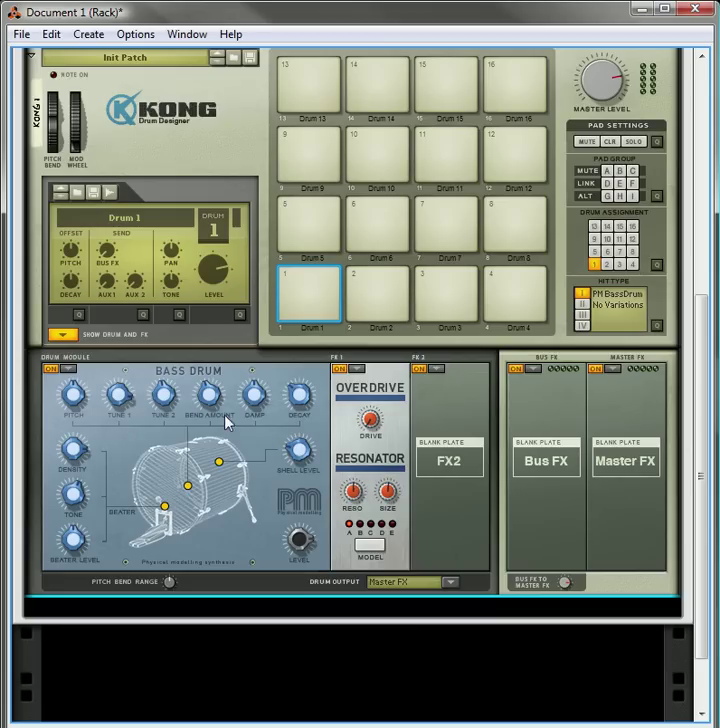
mouse_move(371, 433)
Add a second Kong Drum Designer to the Combinator
scroll(340, 445, "down", 2)
right_click(270, 525)
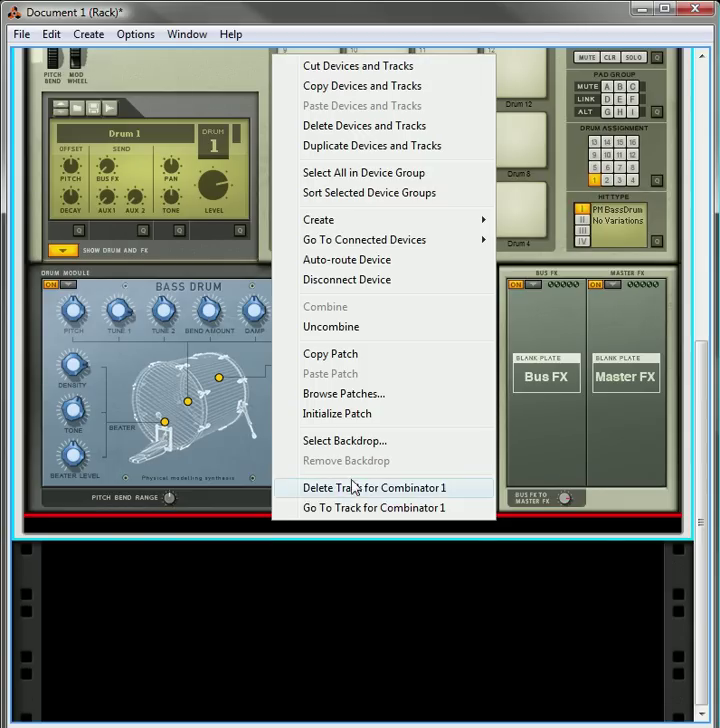
mouse_move(360, 224)
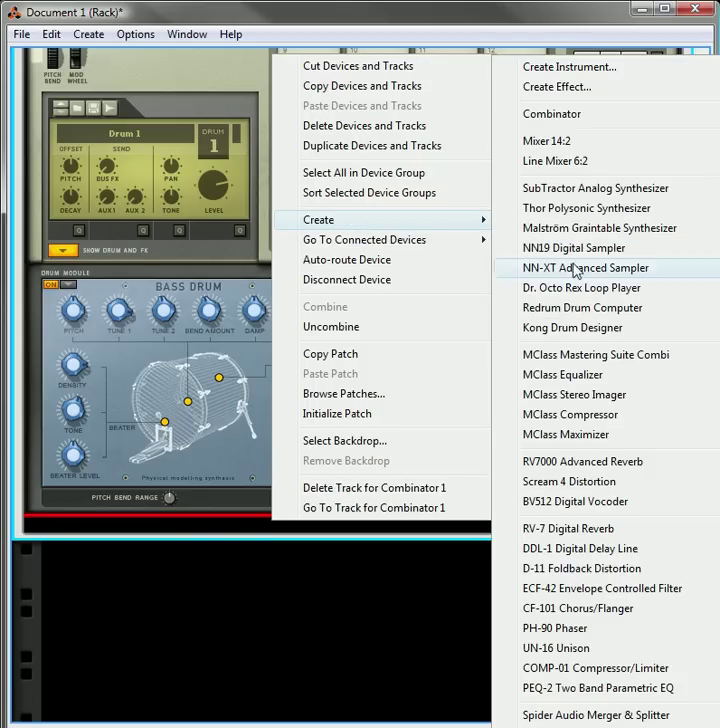
left_click(585, 336)
scroll(345, 393, "down", 4)
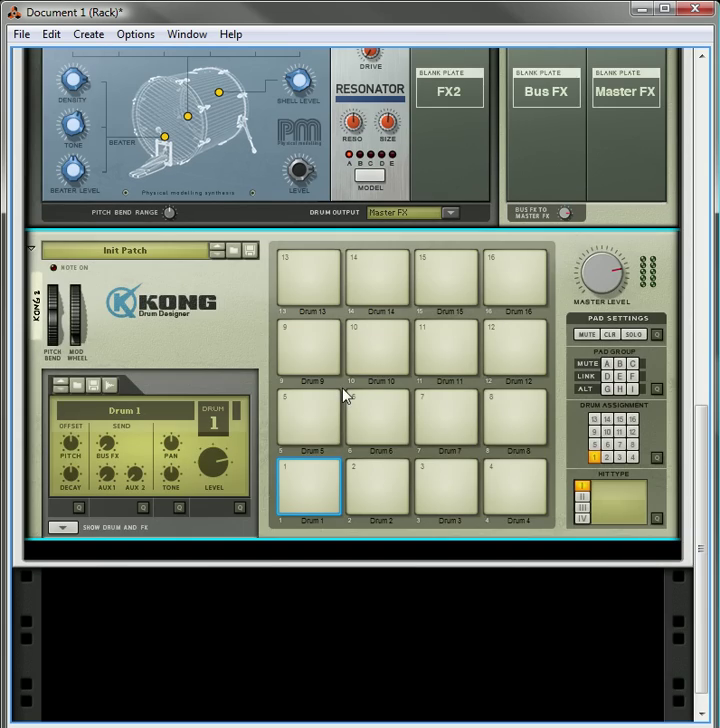
Load Overdrive / Resonator as Kong 2's Bus FX and lower its drive to 111
left_click(70, 527)
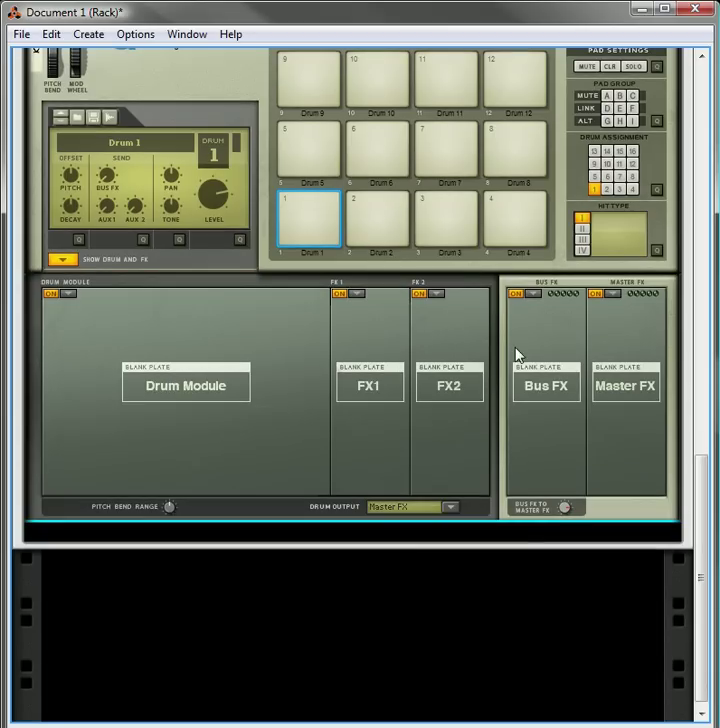
left_click(535, 296)
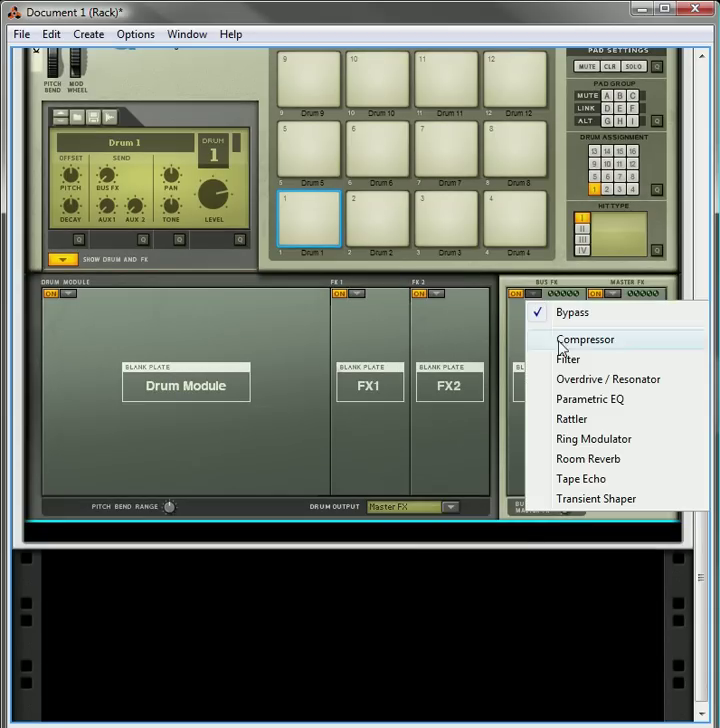
left_click(567, 381)
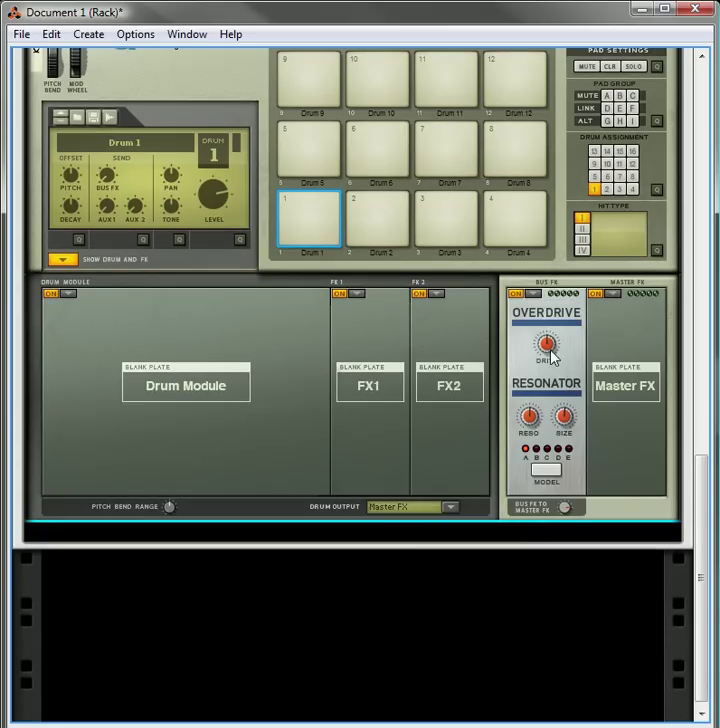
left_click_drag(553, 332, 558, 333)
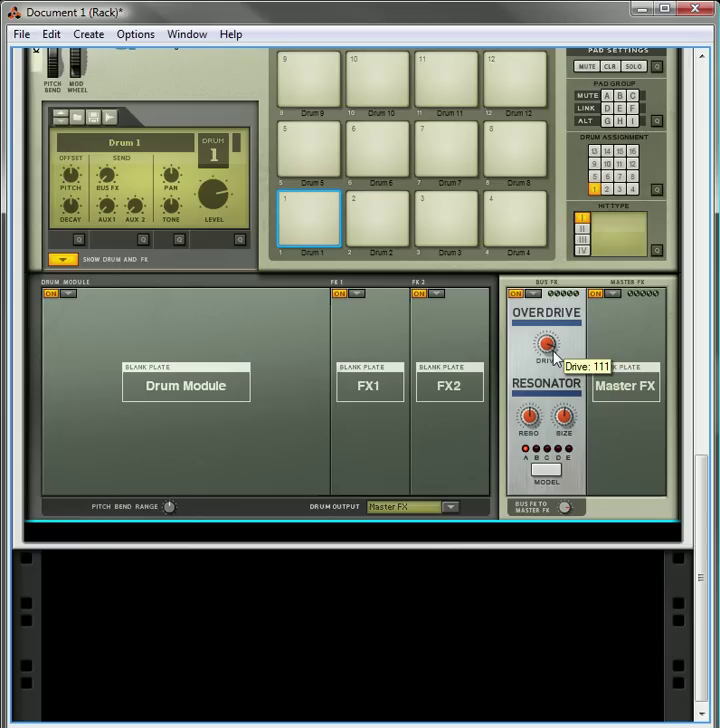
scroll(250, 380, "up", 10)
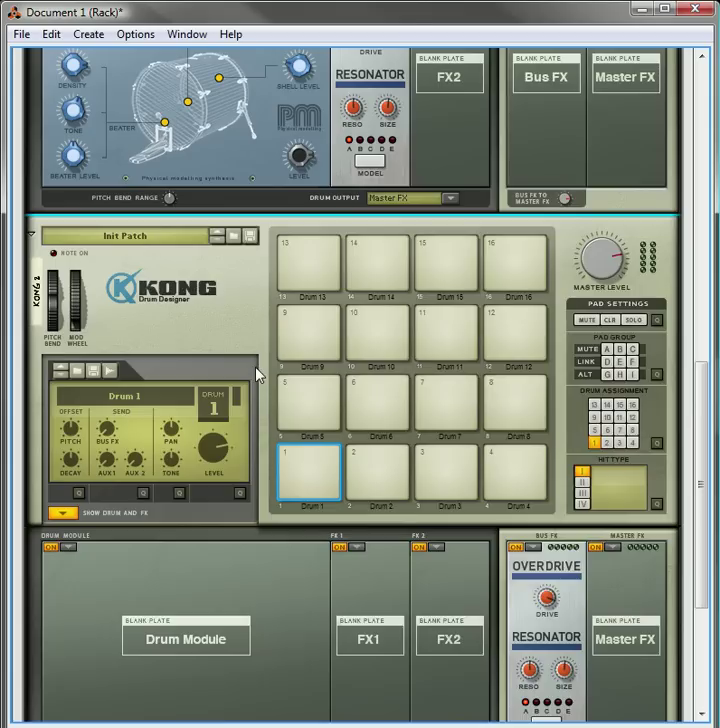
scroll(260, 370, "up", 2)
scroll(288, 174, "up", 1)
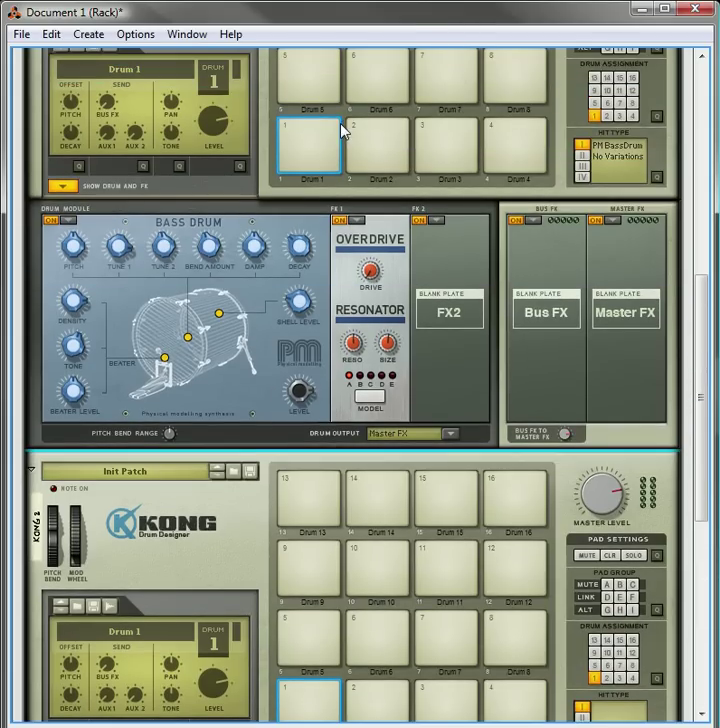
left_click(330, 131)
left_click(330, 131)
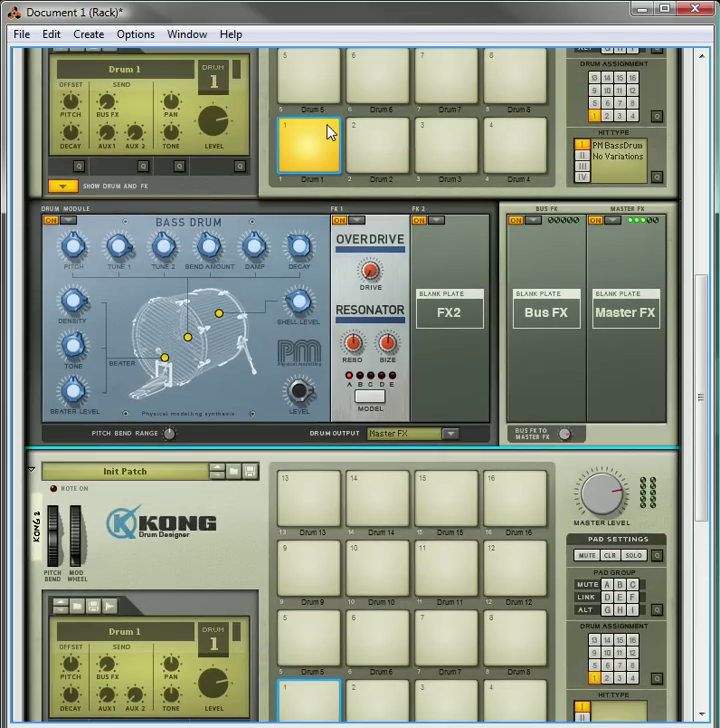
scroll(379, 384, "down", 6)
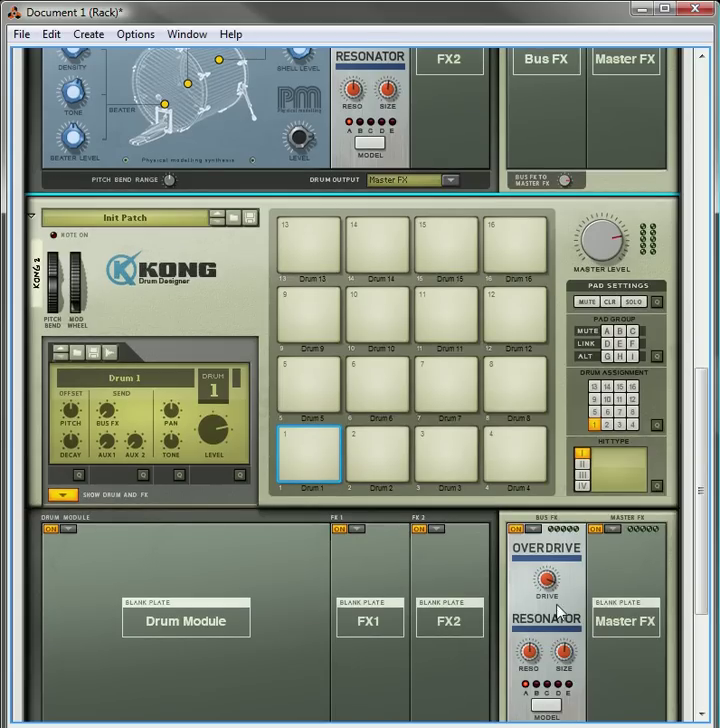
scroll(495, 437, "down", 3)
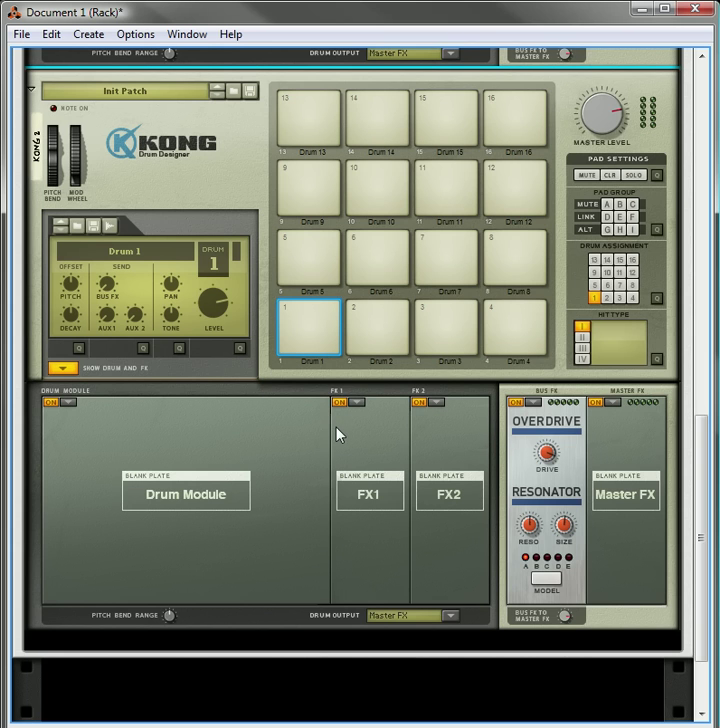
scroll(336, 434, "up", 15)
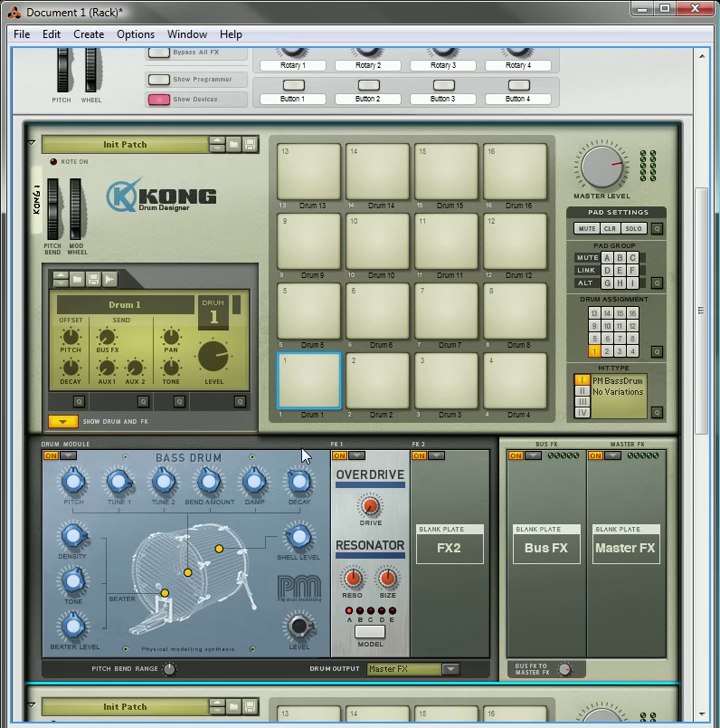
Add a Line Mixer 6:2 and place it inside the Combinator above Kong 1
scroll(303, 455, "up", 3)
right_click(169, 388)
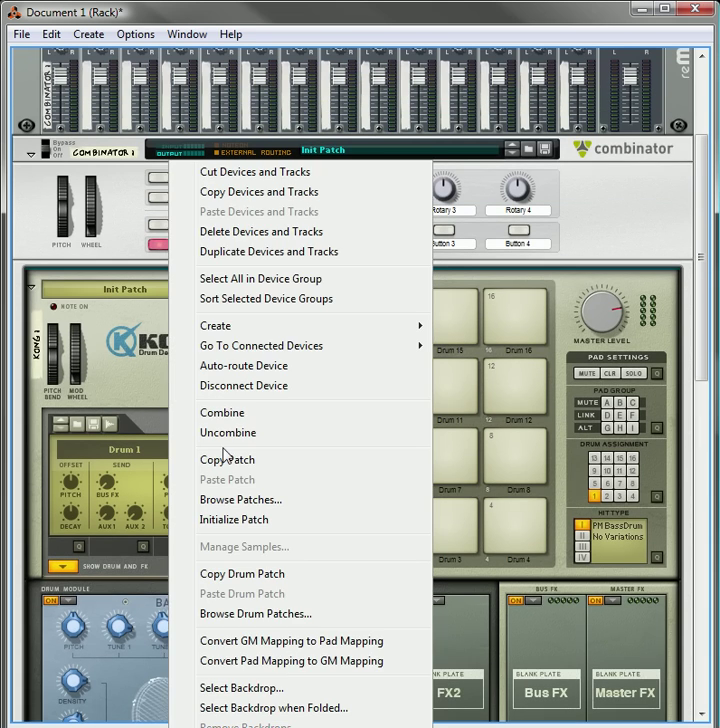
mouse_move(270, 331)
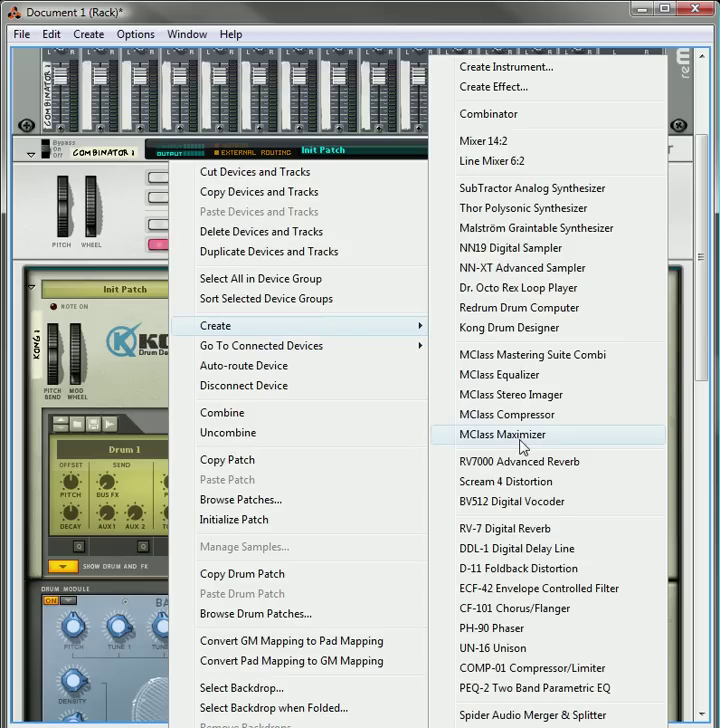
left_click(516, 163)
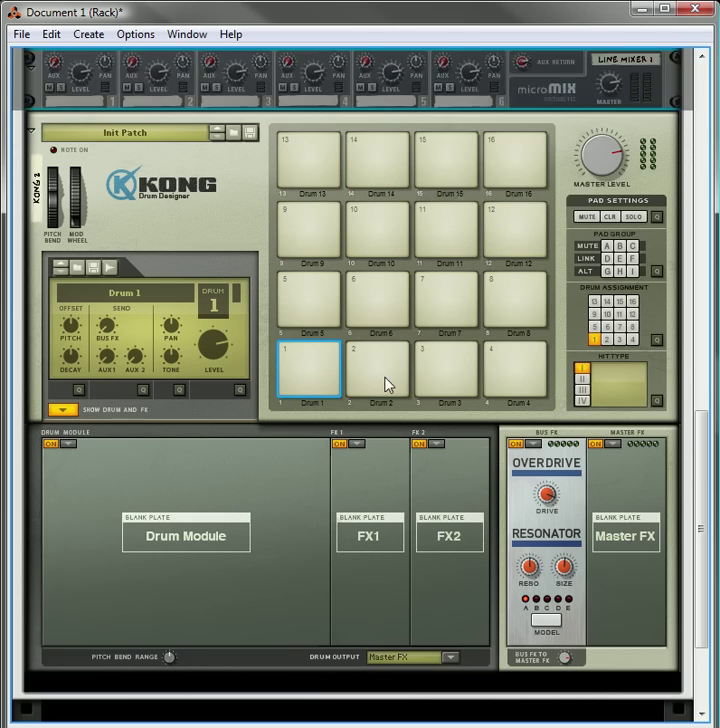
scroll(76, 152, "up", 3)
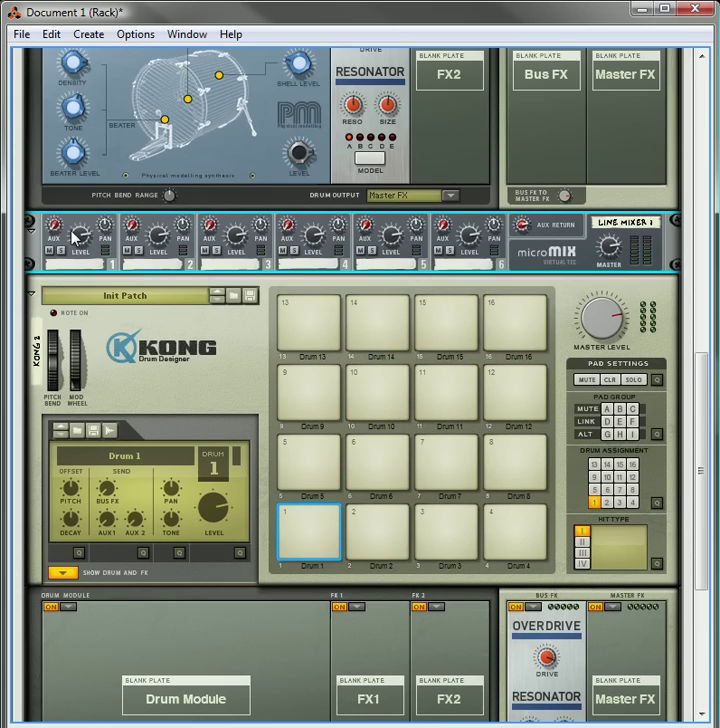
scroll(33, 244, "up", 3)
left_click_drag(63, 8, 72, 186)
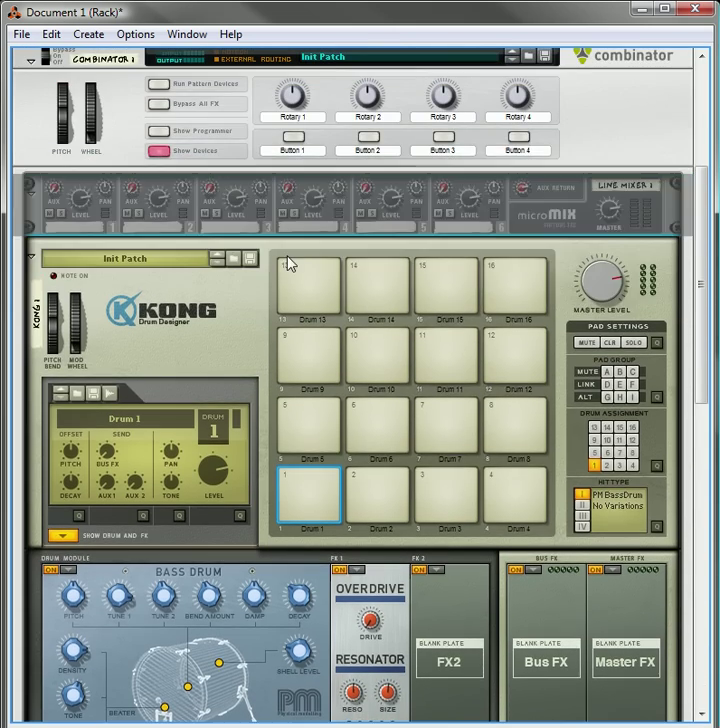
Add a second Line Mixer 6:2 and a Spider Audio Merger & Splitter
right_click(540, 232)
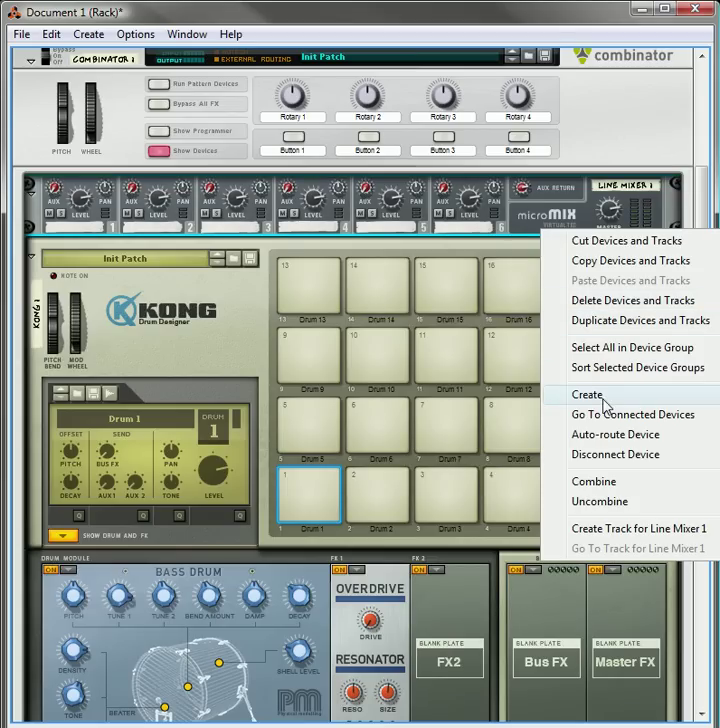
left_click(640, 320)
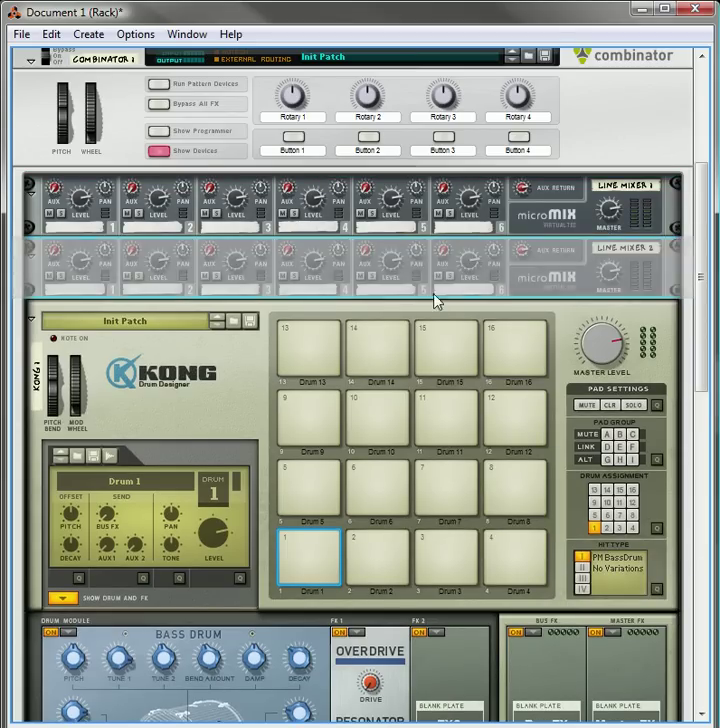
right_click(515, 255)
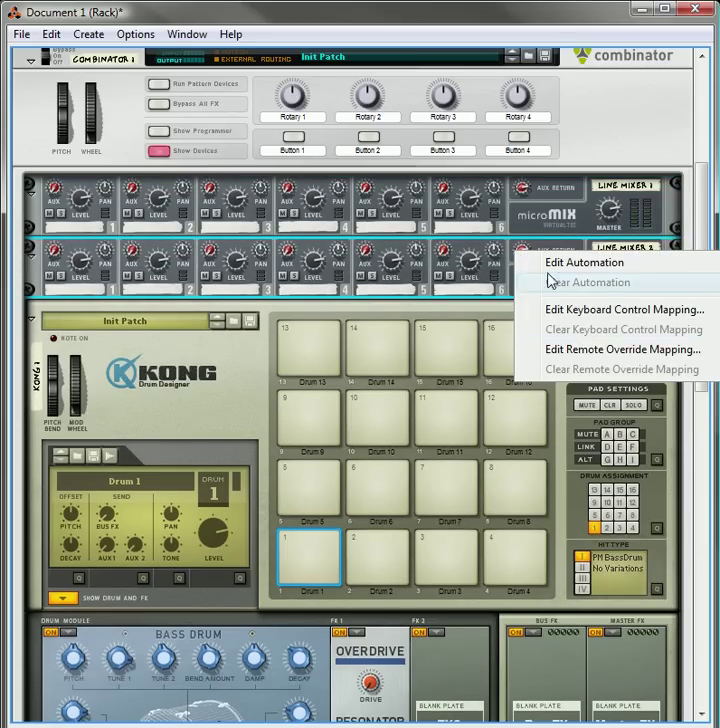
right_click(565, 248)
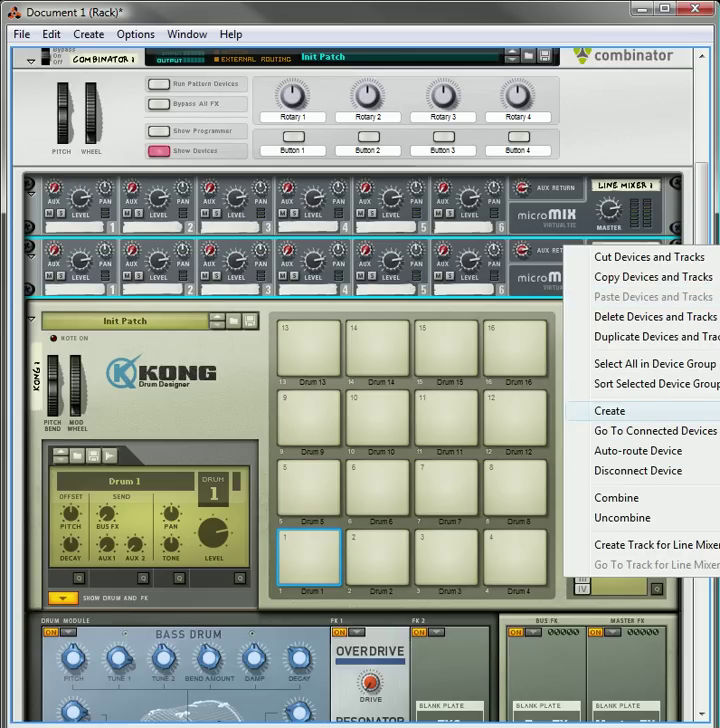
left_click(582, 605)
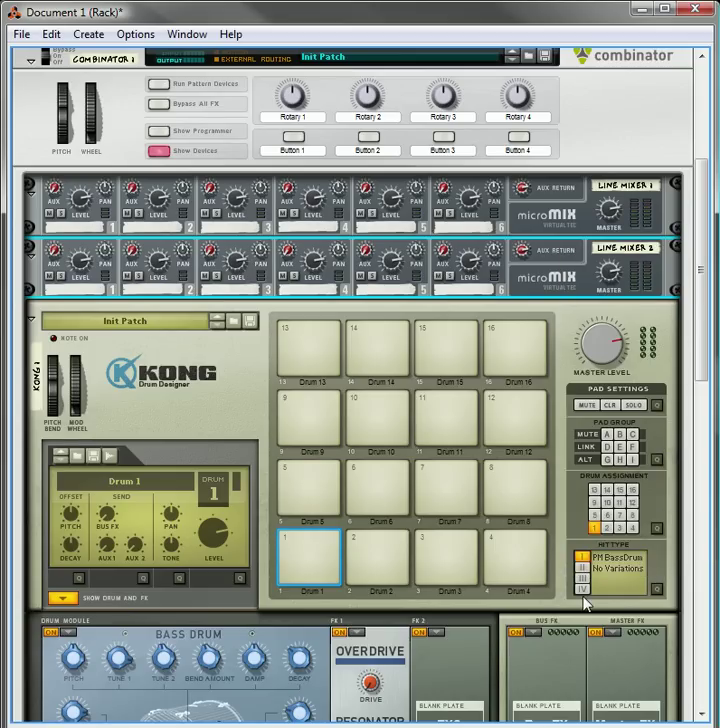
Add a second Spider Audio Merger & Splitter below the first
right_click(325, 320)
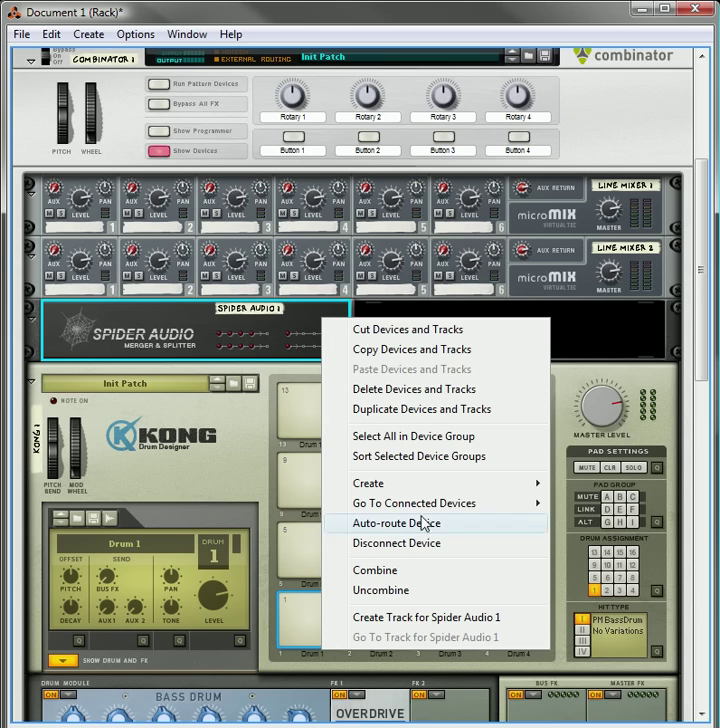
mouse_move(423, 483)
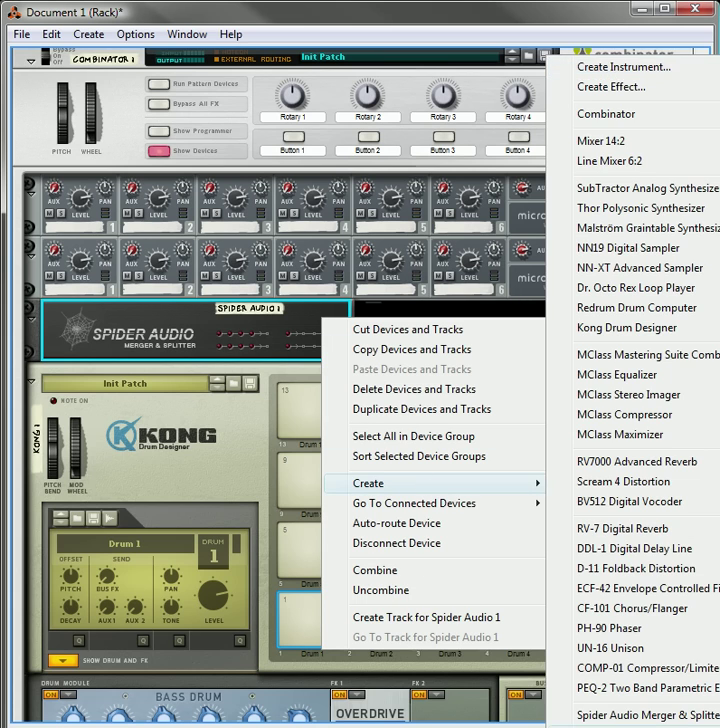
left_click(614, 716)
Insert a third Spider Audio between Kong 1's drum module and Kong 2
scroll(299, 385, "down", 5)
scroll(300, 395, "down", 5)
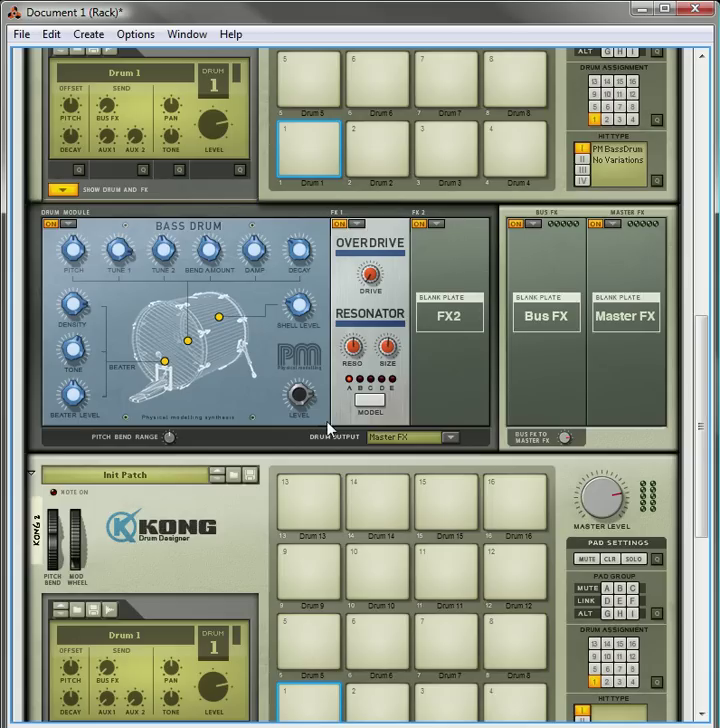
right_click(468, 426)
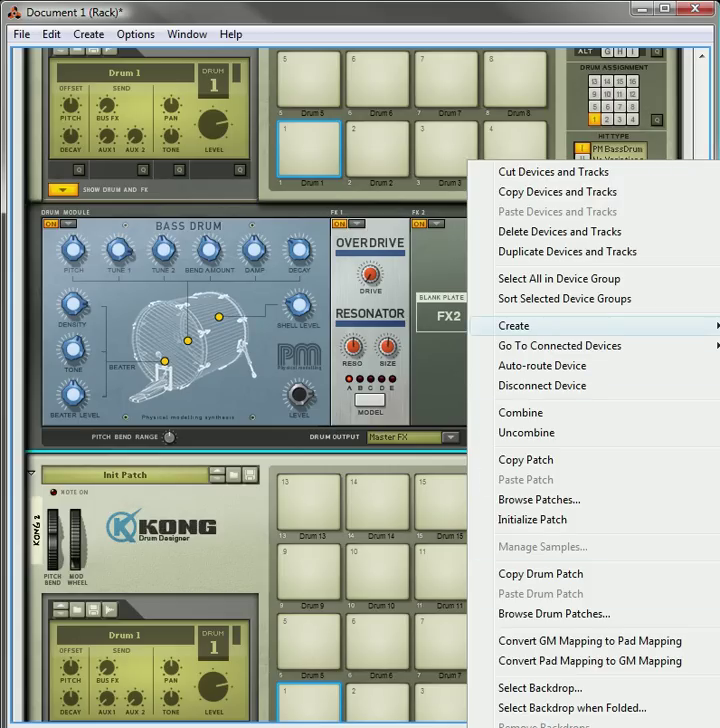
mouse_move(510, 325)
left_click(290, 352)
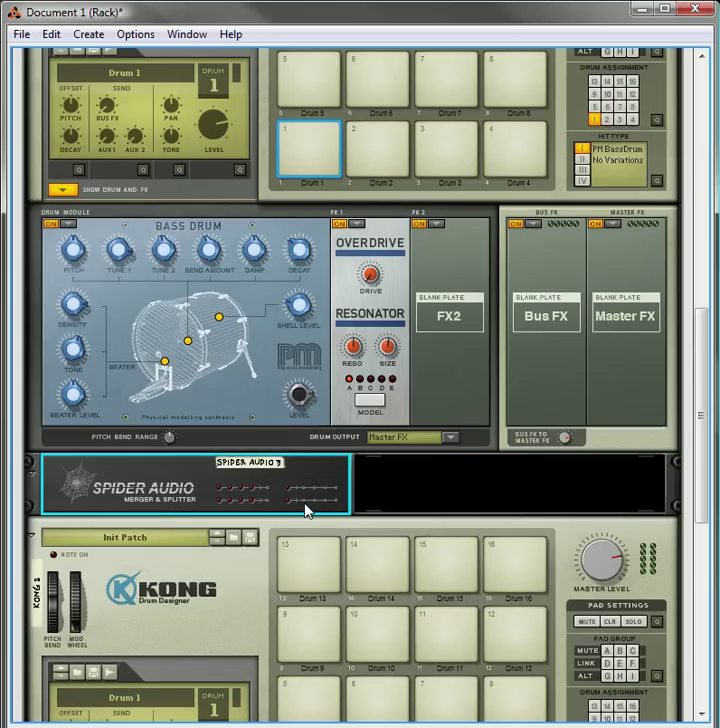
Flip the rack to the rear and unplug the Combinator's From Devices cables
key("Tab")
scroll(290, 470, "up", 10)
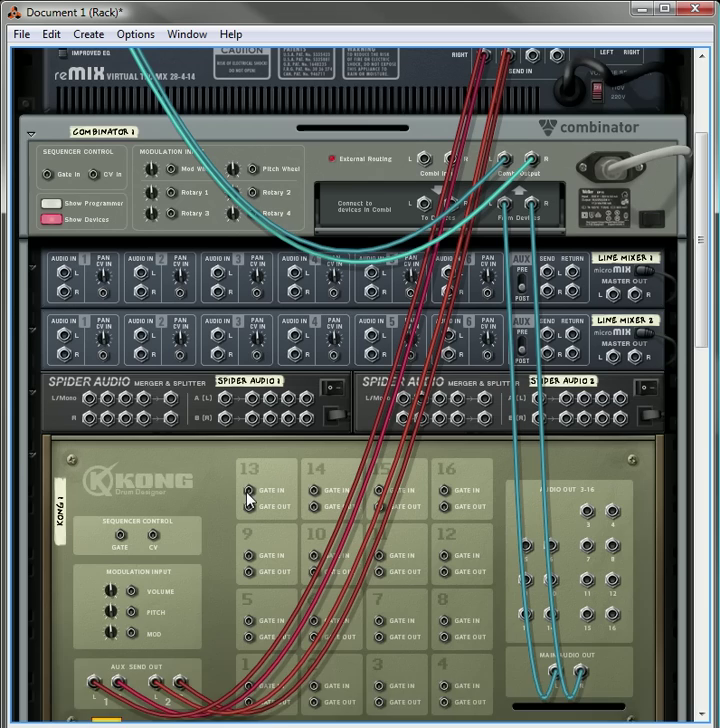
scroll(248, 495, "up", 2)
left_click_drag(509, 250, 513, 515)
Cable Line Mixer 1 Master Out to From Devices L/R and Line Mixer 2 into Spider Audio 2
scroll(513, 515, "down", 3)
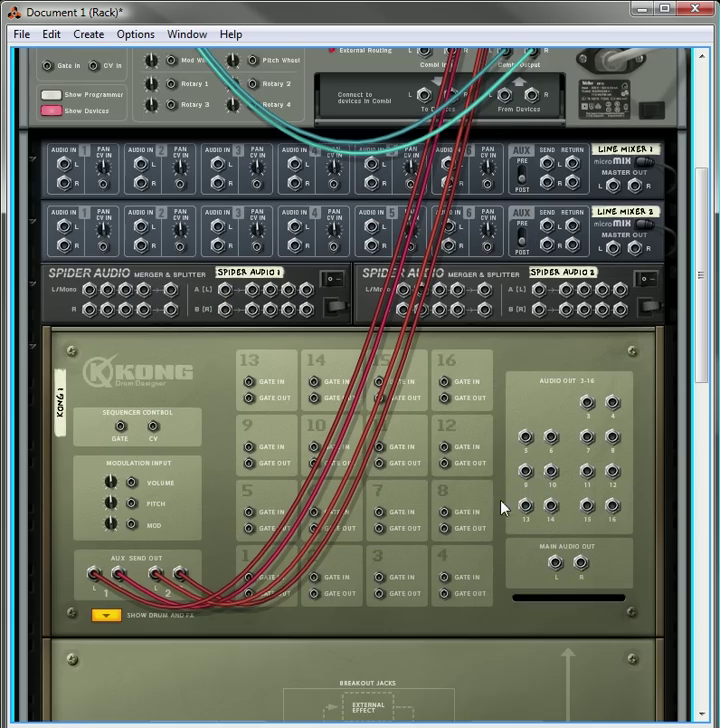
scroll(502, 508, "down", 2)
scroll(512, 533, "up", 5)
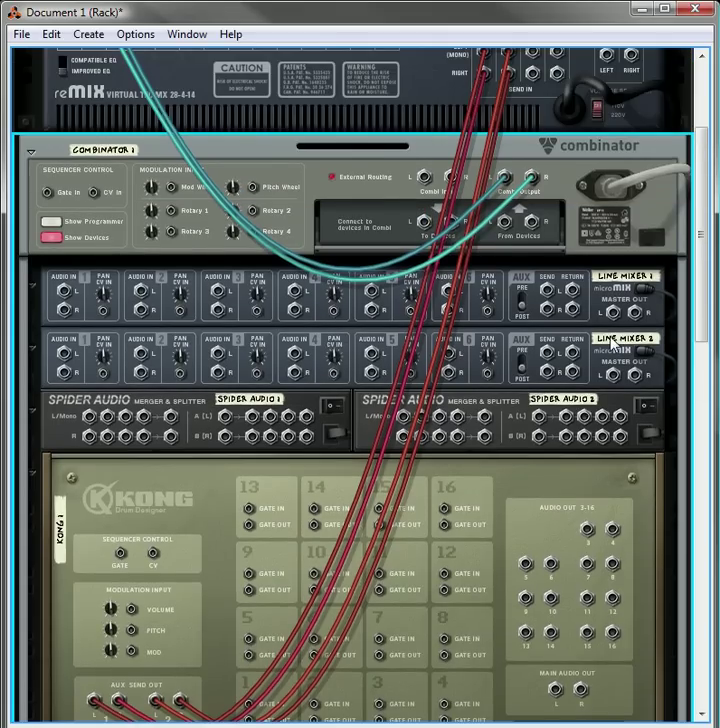
left_click_drag(615, 322, 506, 233)
left_click_drag(640, 317, 613, 384)
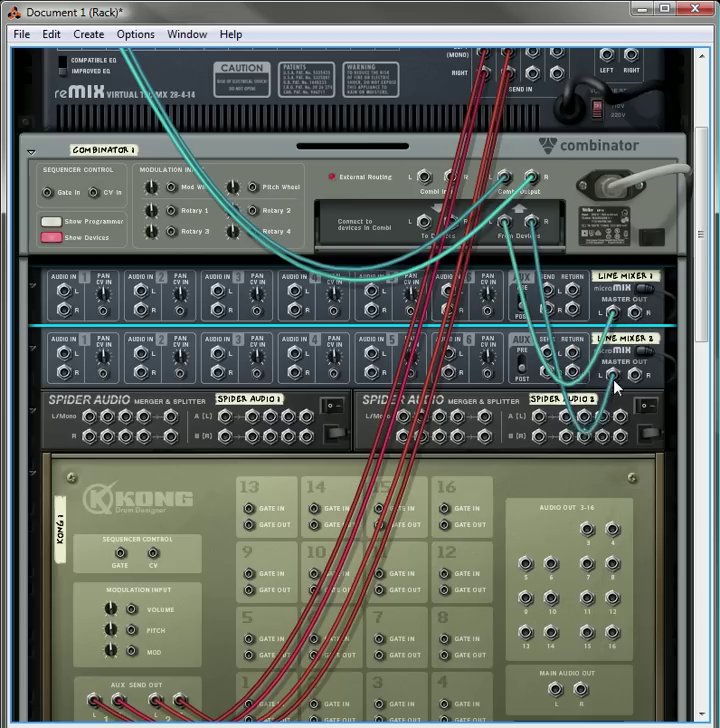
Rename Line Mixer 1 to 'Left' and Line Mixer 2 to 'Right'
left_click(625, 279)
key("BackSpace")
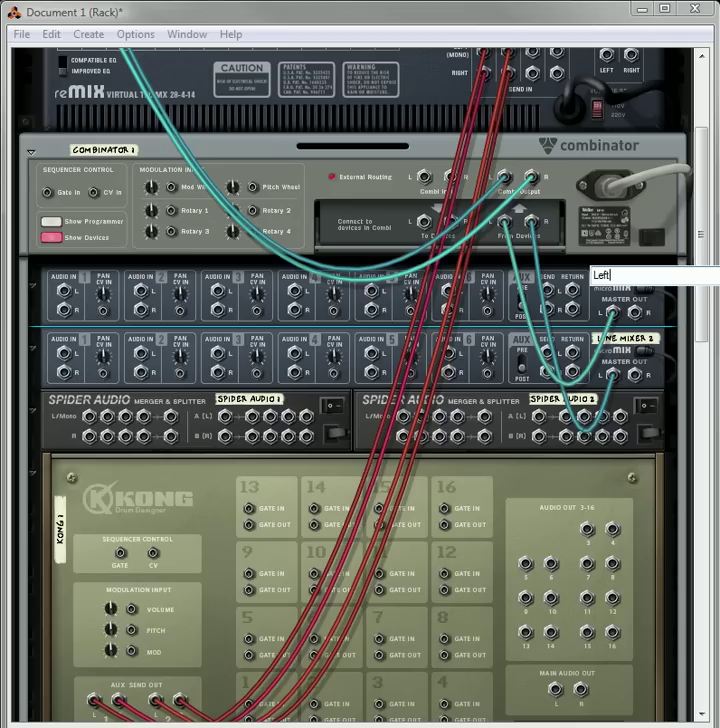
type("Left")
key("Return")
left_click(609, 340)
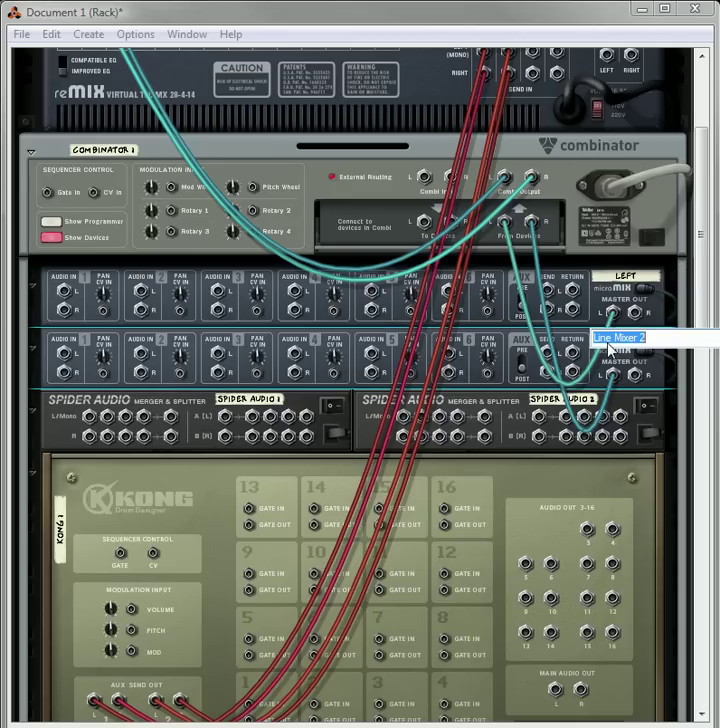
type("Ri")
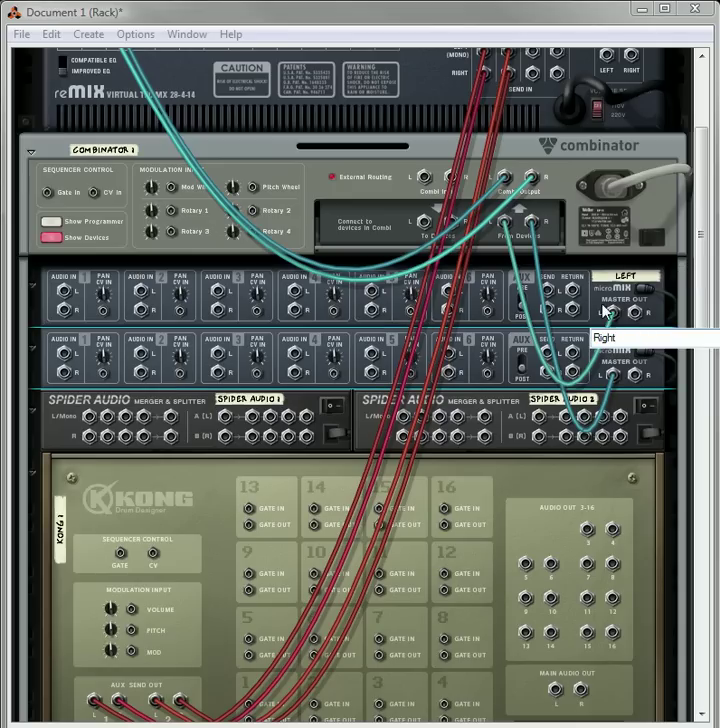
type("ght")
key("Return")
Rename Spider Audio 1 to 'Dry' and begin renaming Spider Audio 2
left_click(250, 399)
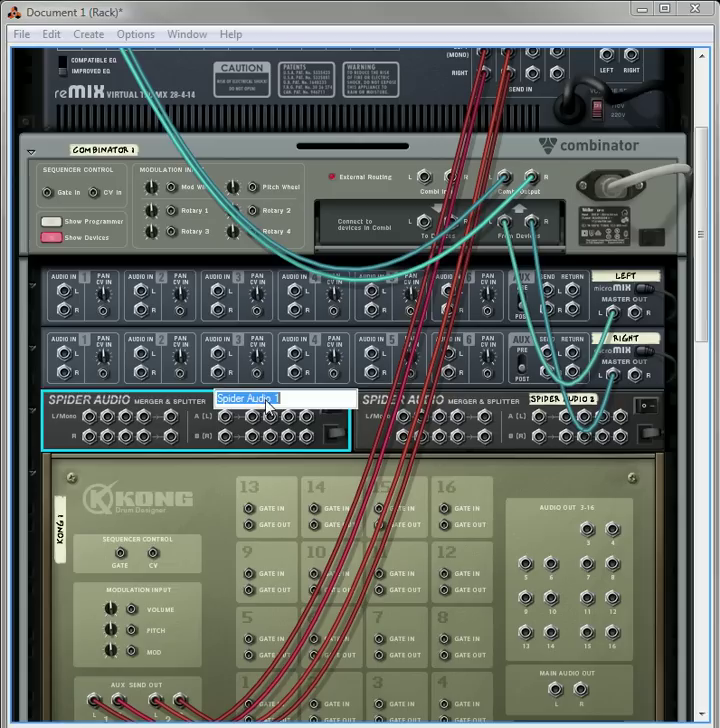
type("Dry")
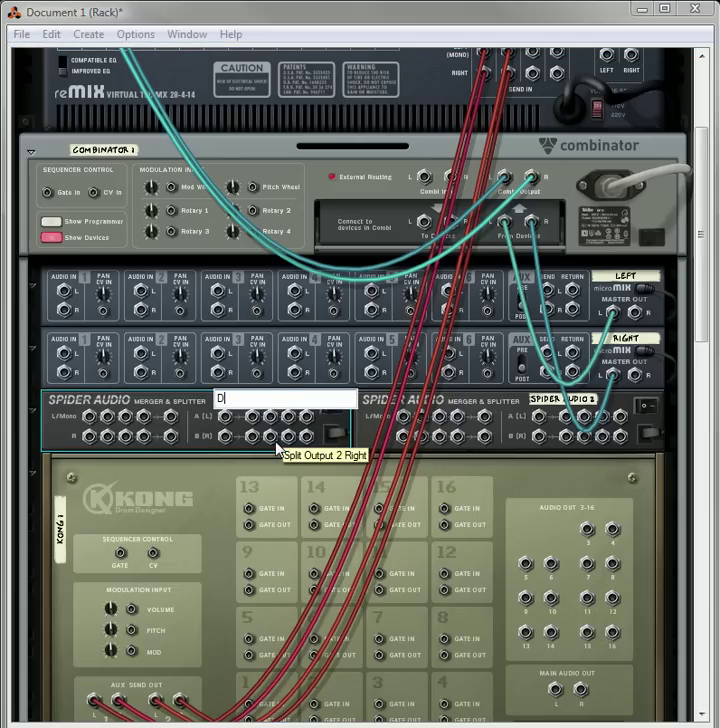
key("Return")
left_click(557, 401)
Name Spider Audio 2 'Wet' and cable Kong 1's Main Out into Spider Audio 3
type("Wet")
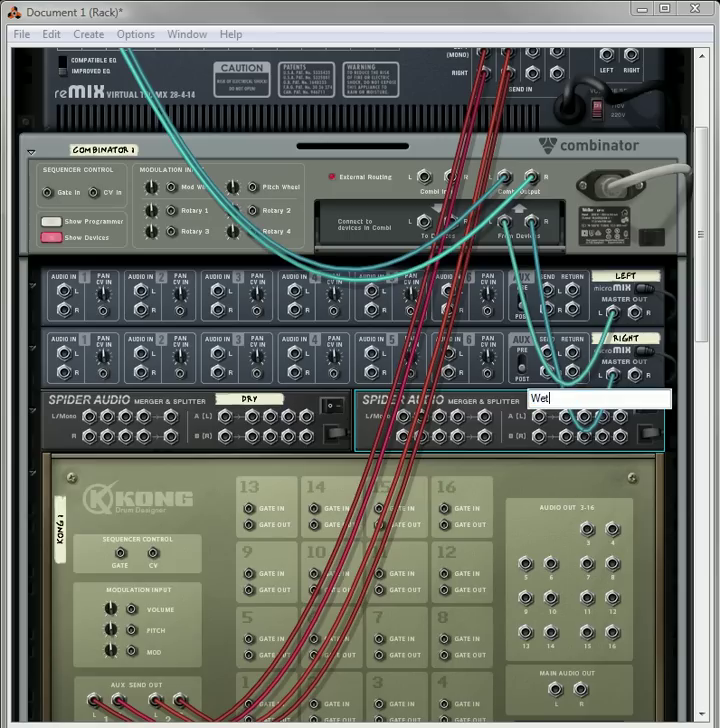
key("Return")
scroll(496, 484, "down", 4)
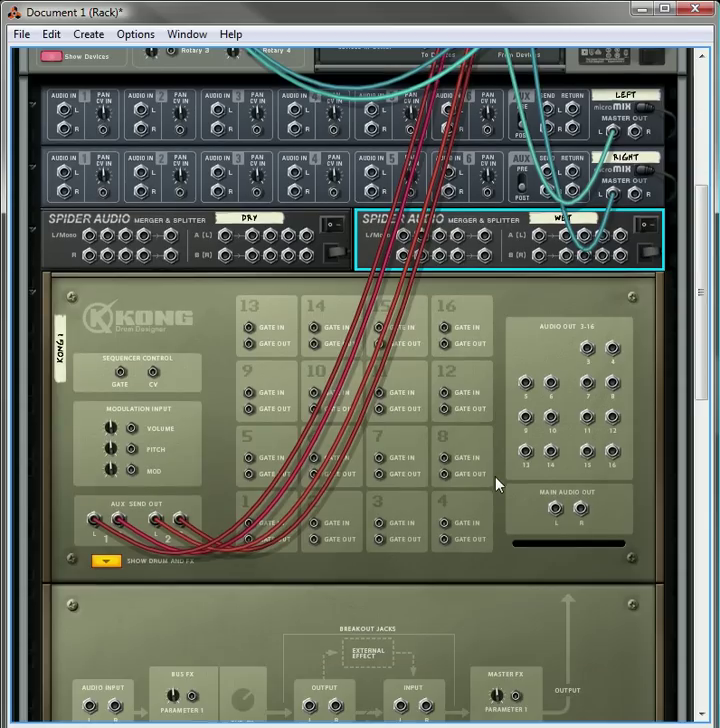
scroll(553, 515, "down", 6)
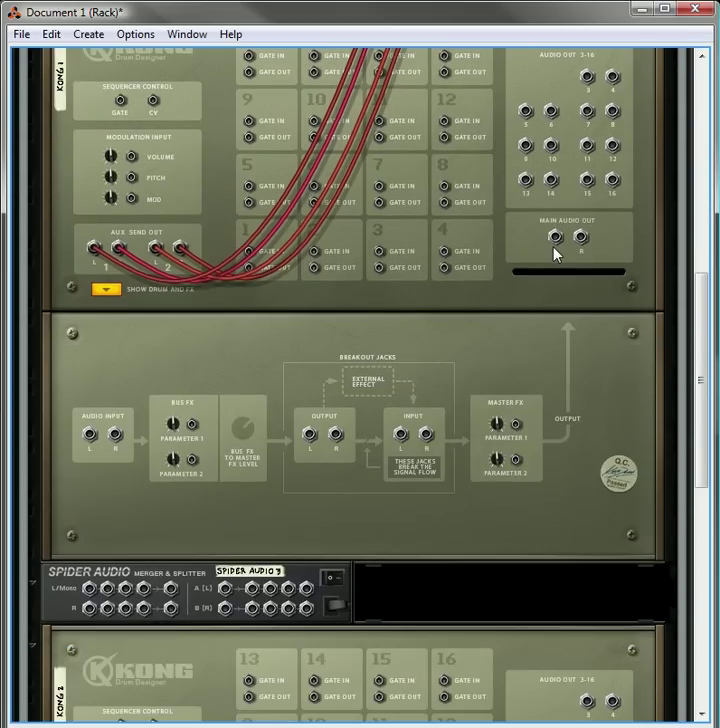
left_click_drag(556, 240, 224, 594)
Route Spider Audio 3's split outputs into the Dry merger's L/Mono input
scroll(227, 585, "down", 3)
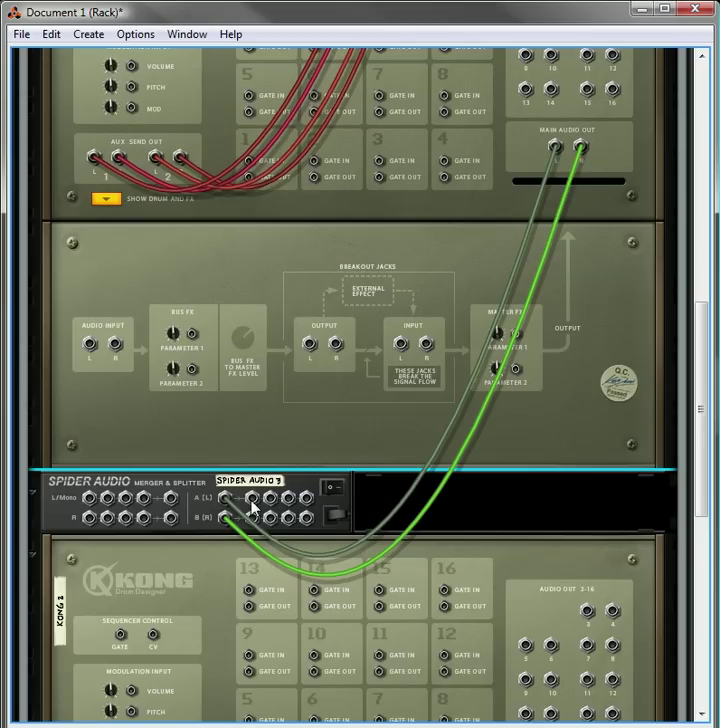
left_click_drag(252, 508, 62, 243)
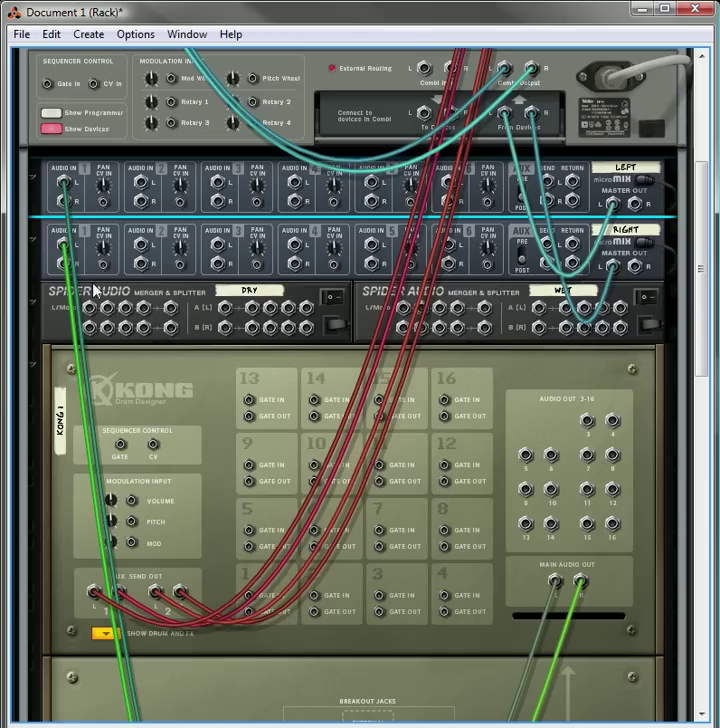
left_click_drag(65, 245, 89, 327)
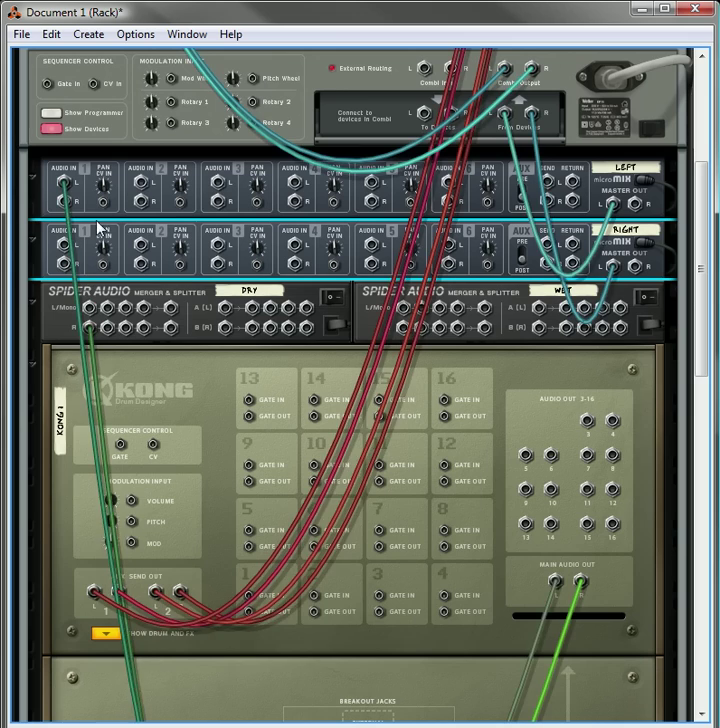
left_click_drag(72, 198, 89, 306)
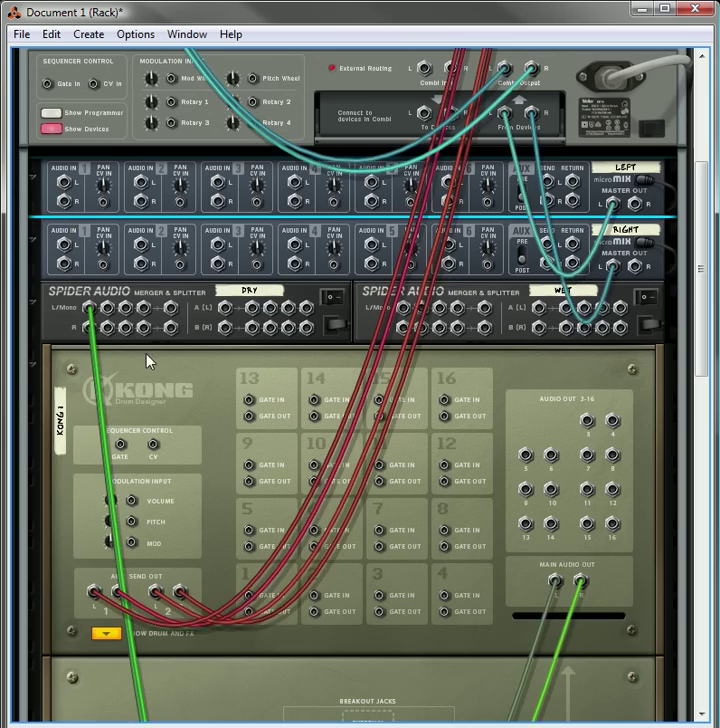
Feed Spider Audio 3 into Kong 2's Audio Input and Kong 2's output into Wet
scroll(345, 380, "down", 5)
scroll(343, 380, "down", 10)
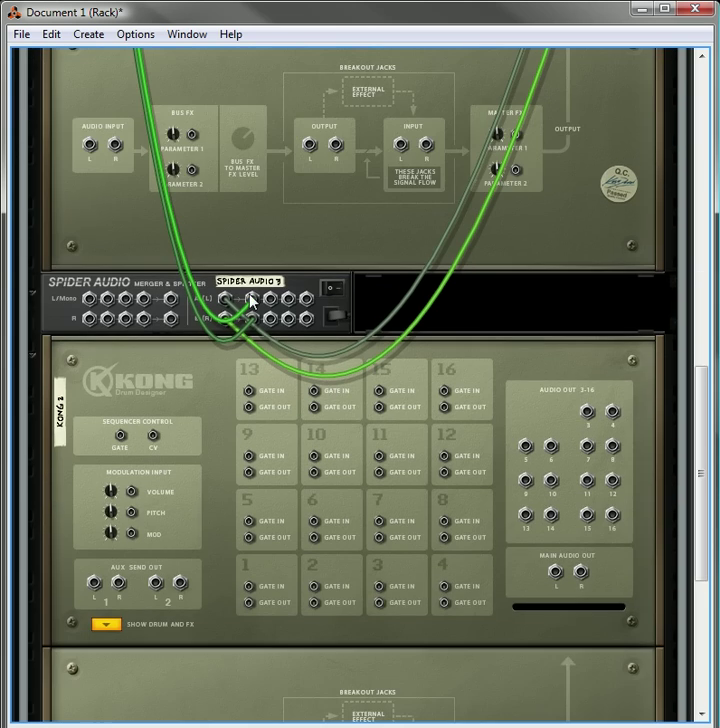
left_click_drag(270, 305, 90, 556)
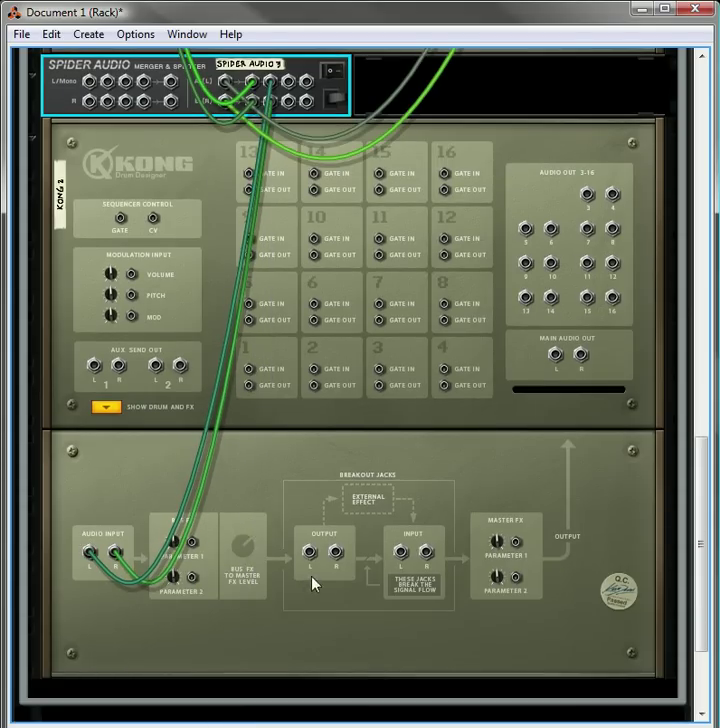
left_click_drag(312, 558, 403, 234)
scroll(264, 332, "up", 3)
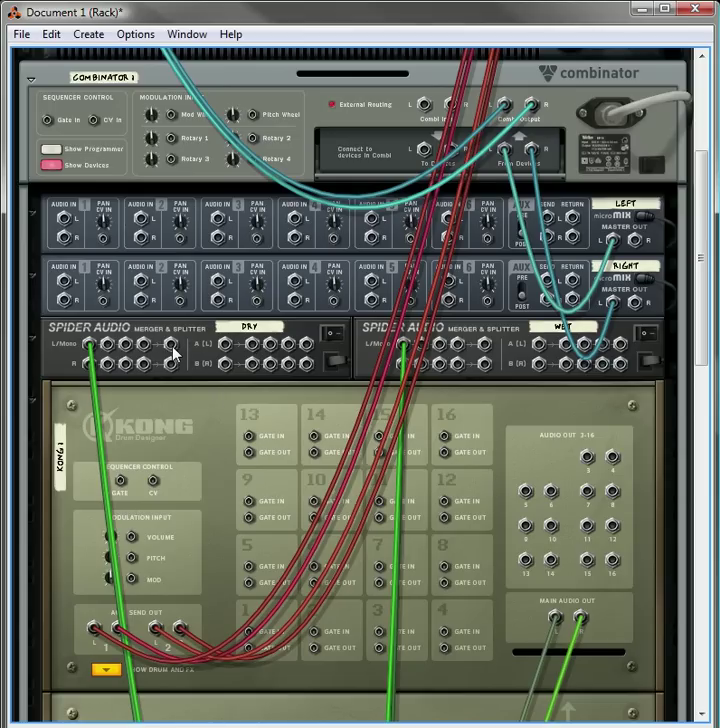
Cable Dry into channel 1 and Wet into channel 2 on both line mixers
left_click_drag(175, 352, 65, 282)
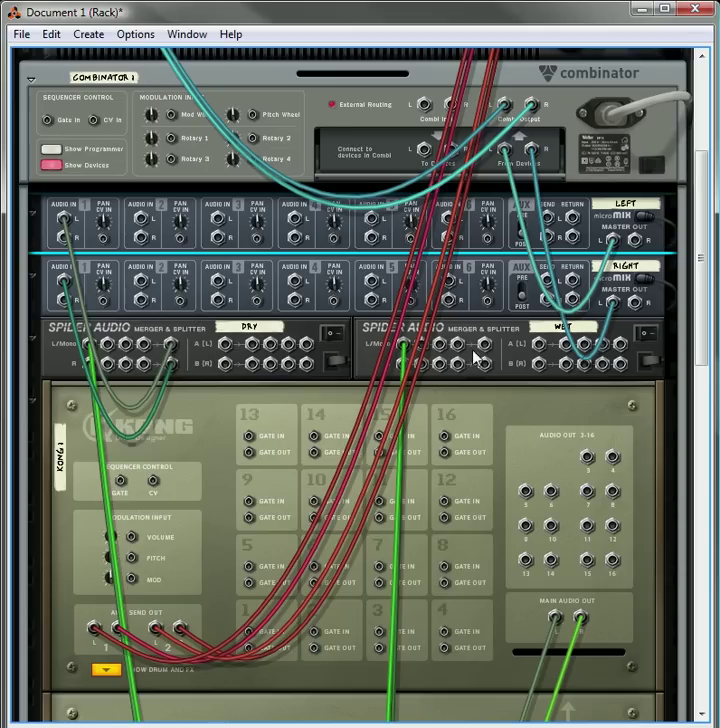
left_click_drag(487, 347, 143, 278)
scroll(255, 361, "down", 4)
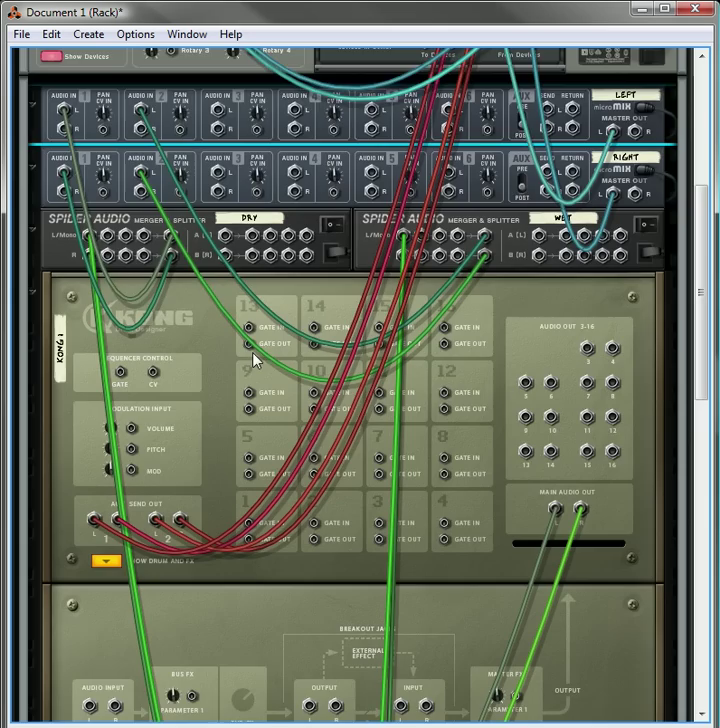
scroll(266, 363, "down", 10)
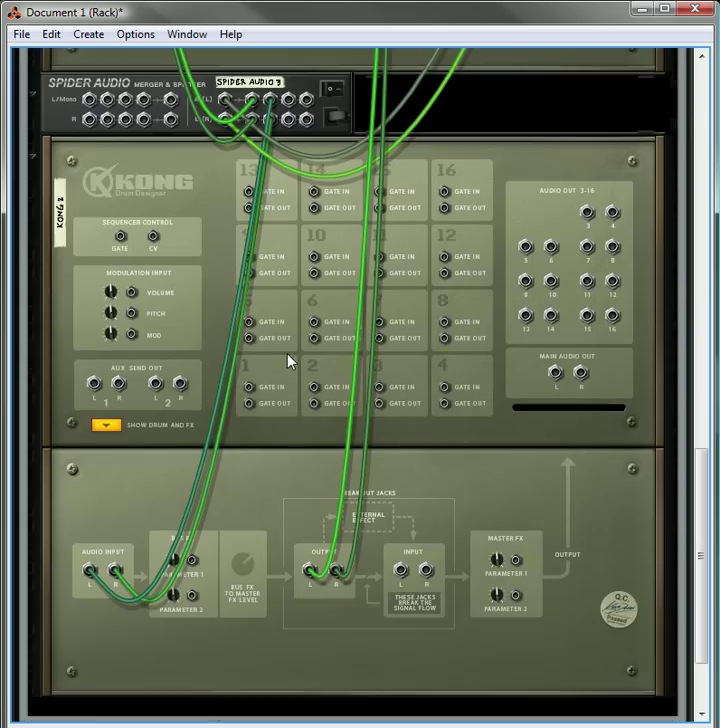
scroll(290, 360, "up", 12)
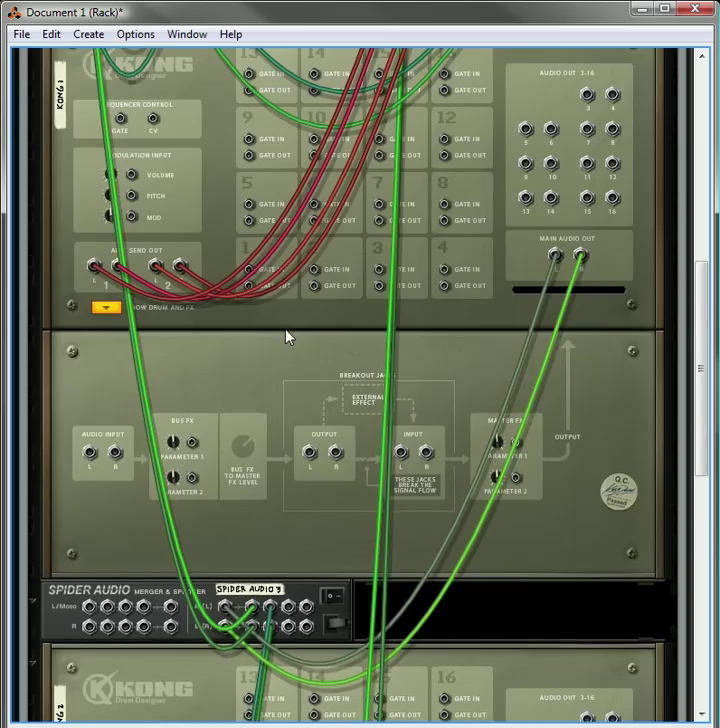
scroll(265, 318, "up", 2)
Flip the rack to the front, show the Combinator programmer and select Left
key("Tab")
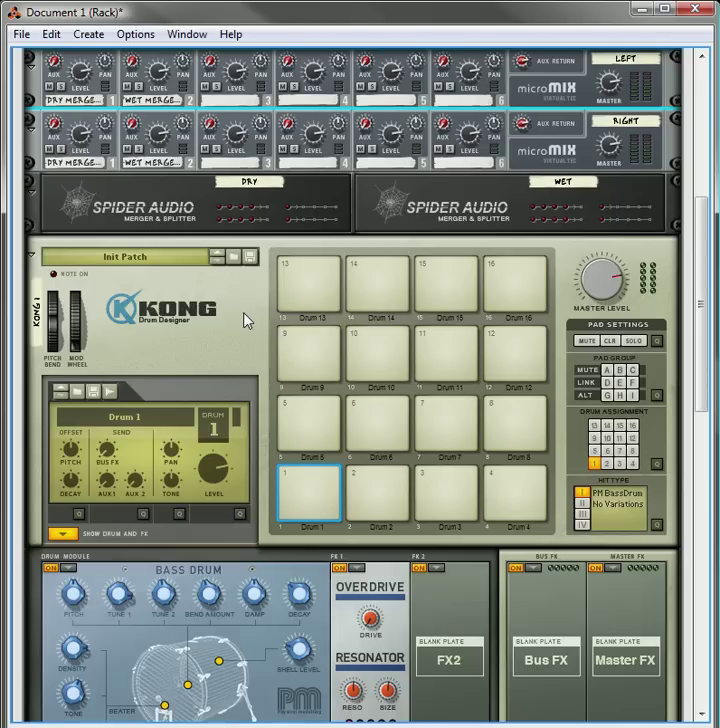
scroll(240, 315, "up", 5)
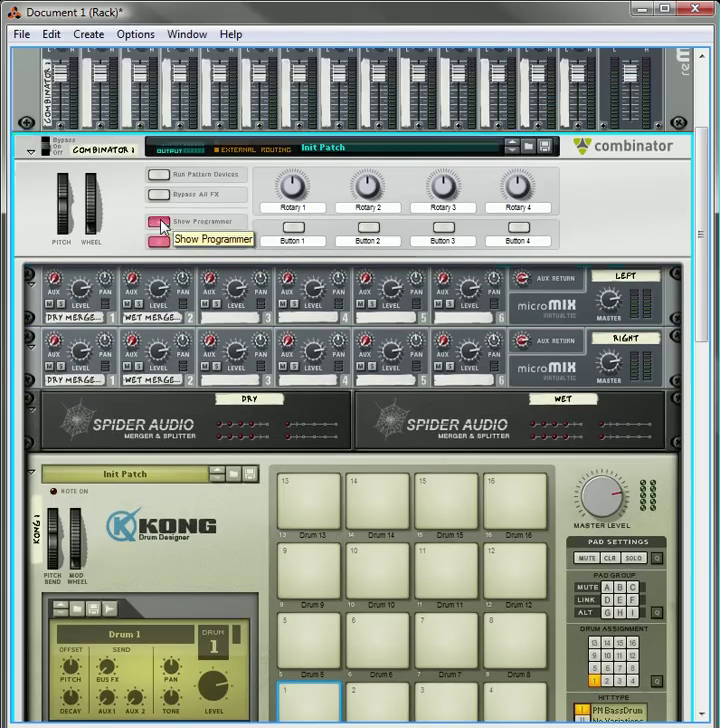
left_click(157, 223)
left_click(103, 242)
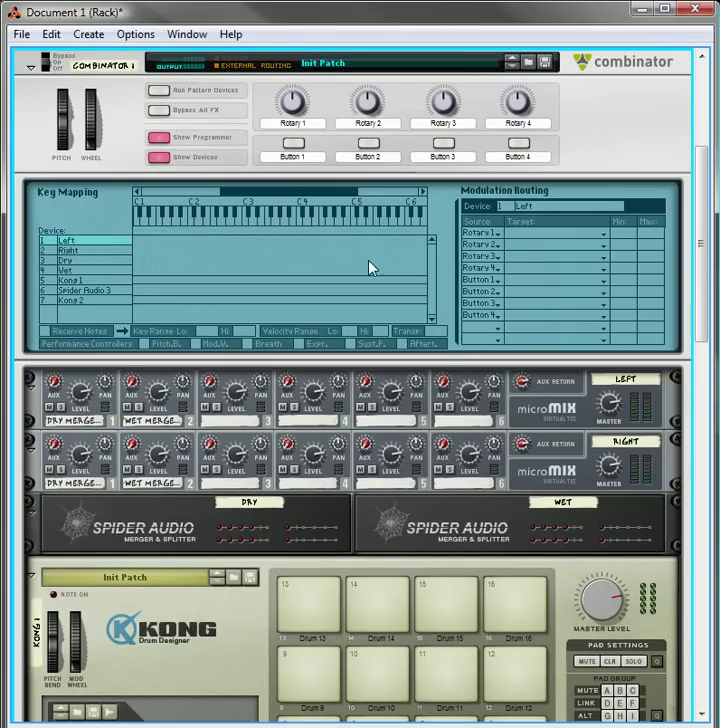
Route Rotary 1 to the Left mixer's Channel 1 Pan
left_click(516, 244)
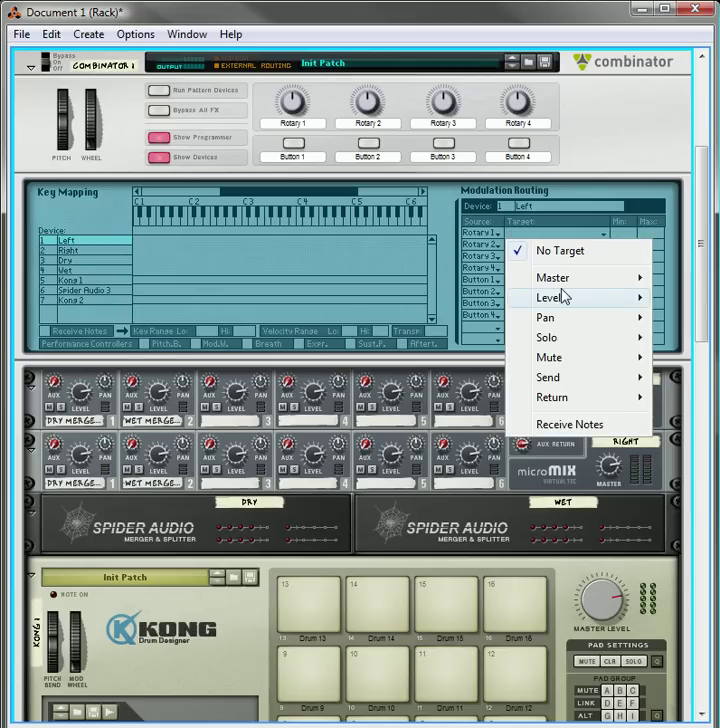
mouse_move(568, 321)
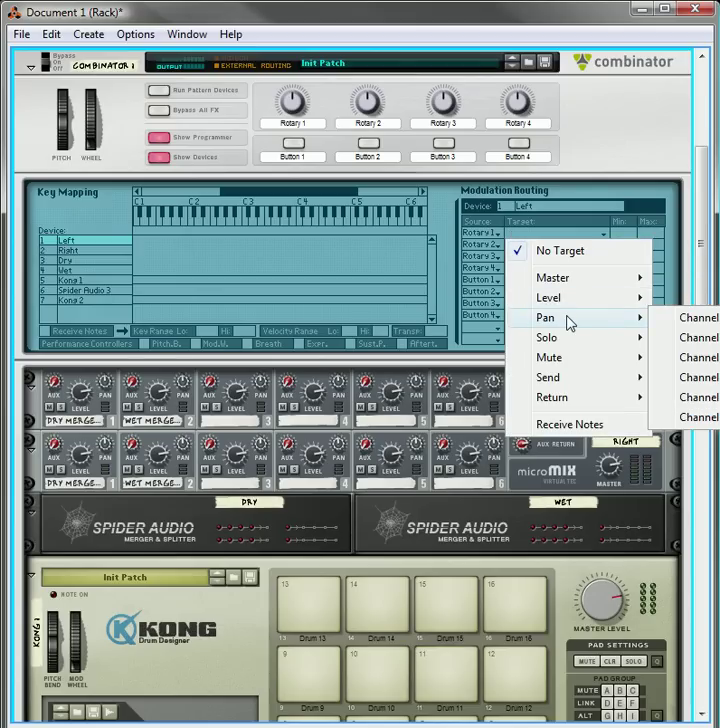
left_click(706, 319)
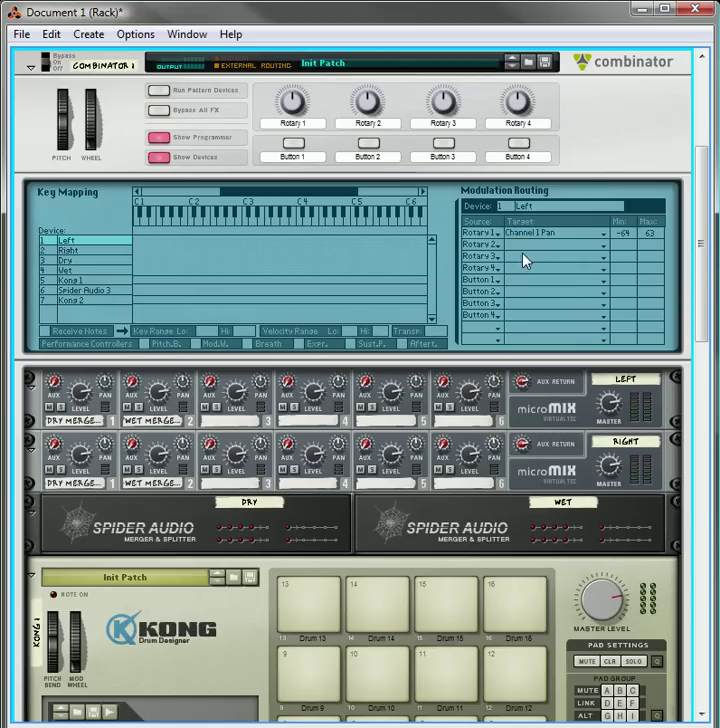
Add a second Rotary 1 routing to Channel 2 Pan with its minimum raised to 63
left_click(496, 246)
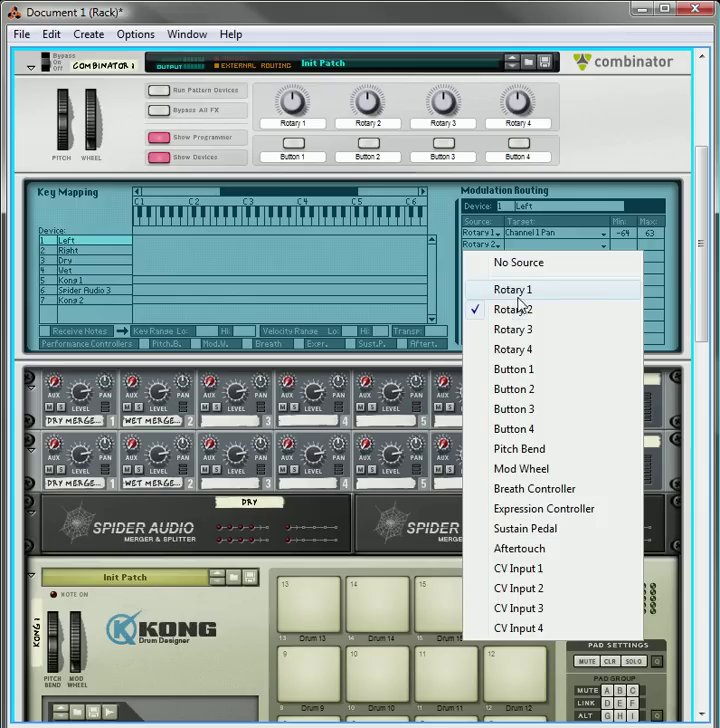
left_click(514, 289)
left_click(514, 250)
mouse_move(559, 318)
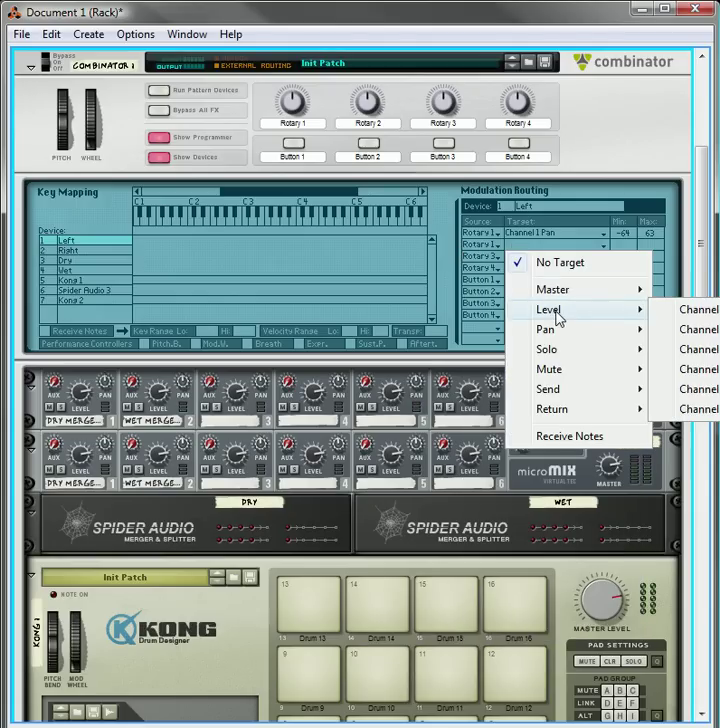
mouse_move(557, 343)
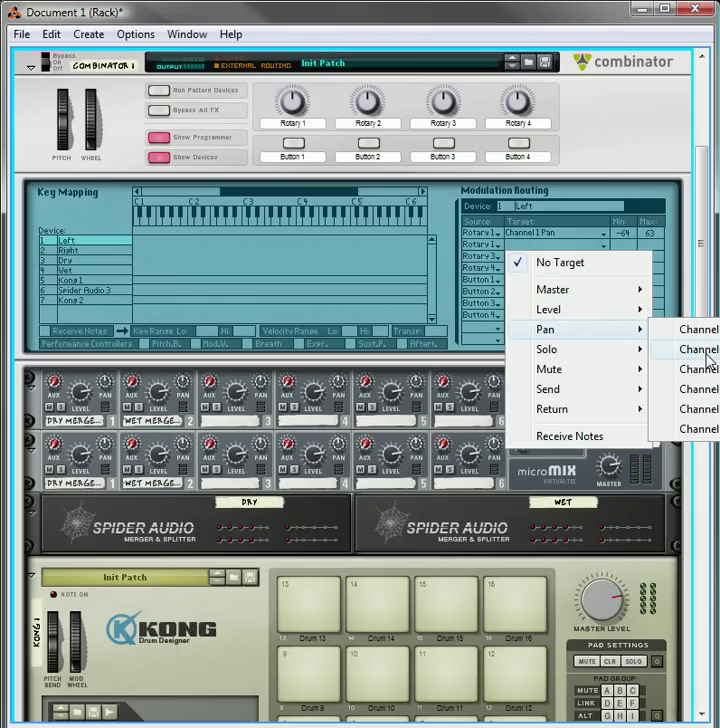
left_click(708, 349)
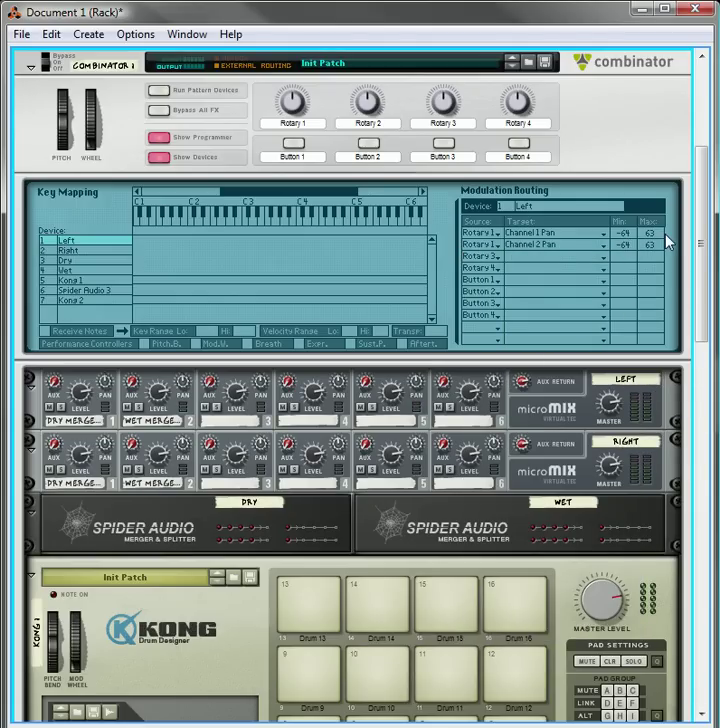
left_click_drag(624, 244, 626, 74)
In the Right mixer's routing, send Rotary 1 to Channel 1 Pan
left_click(104, 251)
left_click(485, 243)
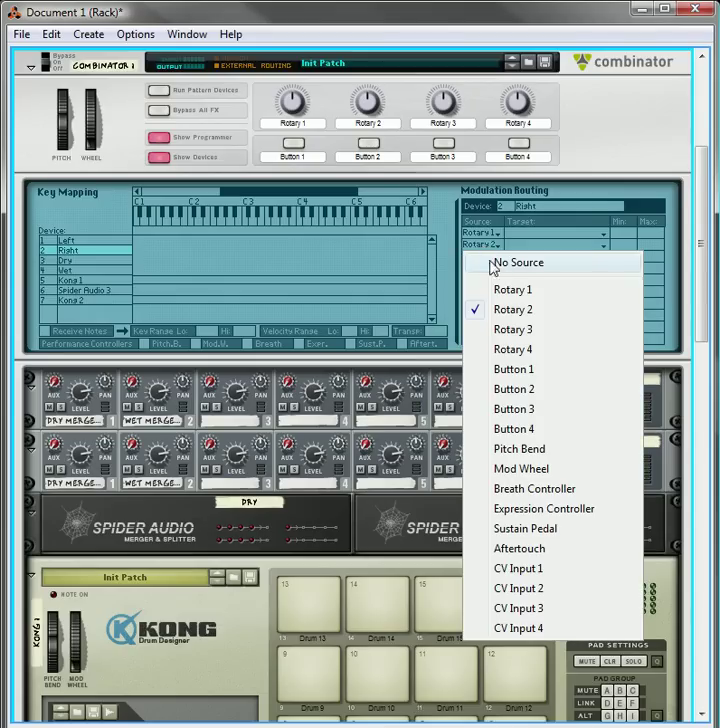
left_click(488, 289)
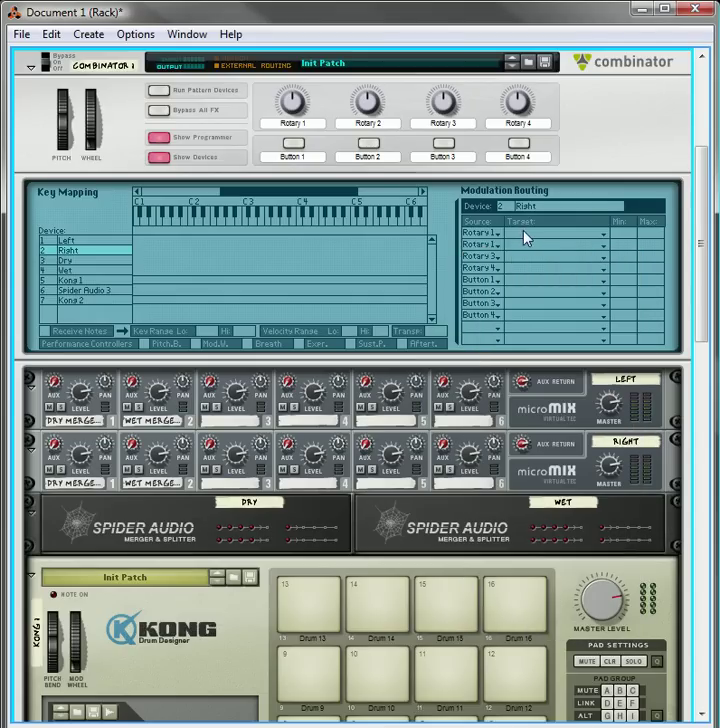
left_click(522, 243)
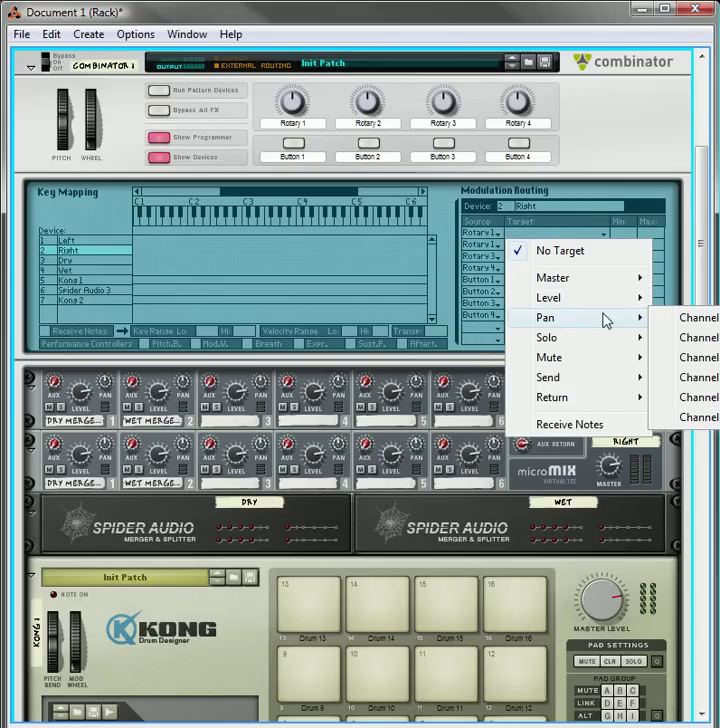
left_click(704, 320)
Route Rotary 1 to Channel 2 Pan with the range inverted, min 63 and max -64
left_click(536, 246)
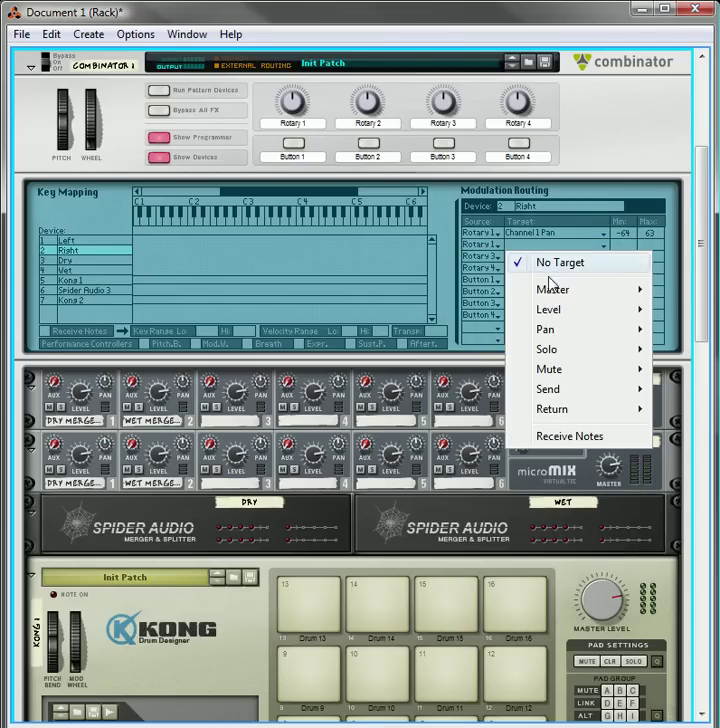
mouse_move(565, 311)
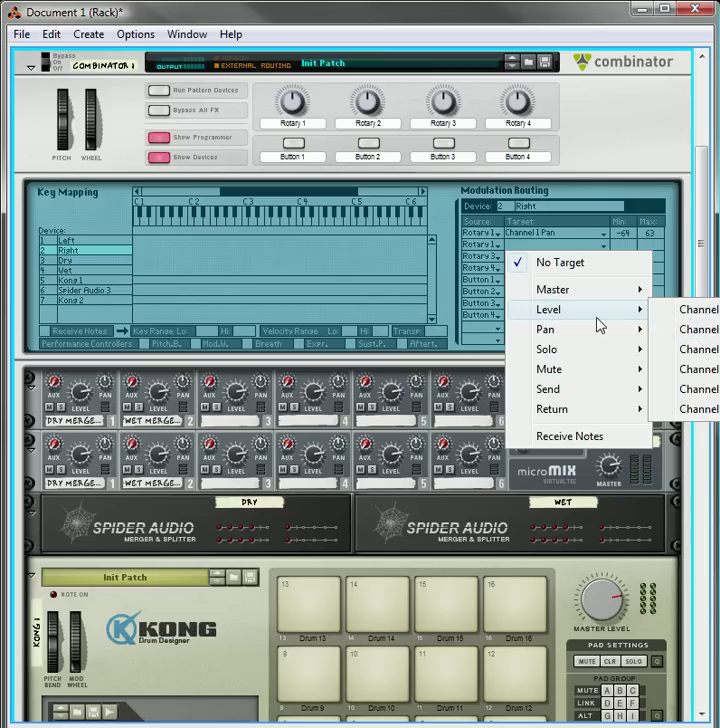
mouse_move(597, 337)
left_click(707, 349)
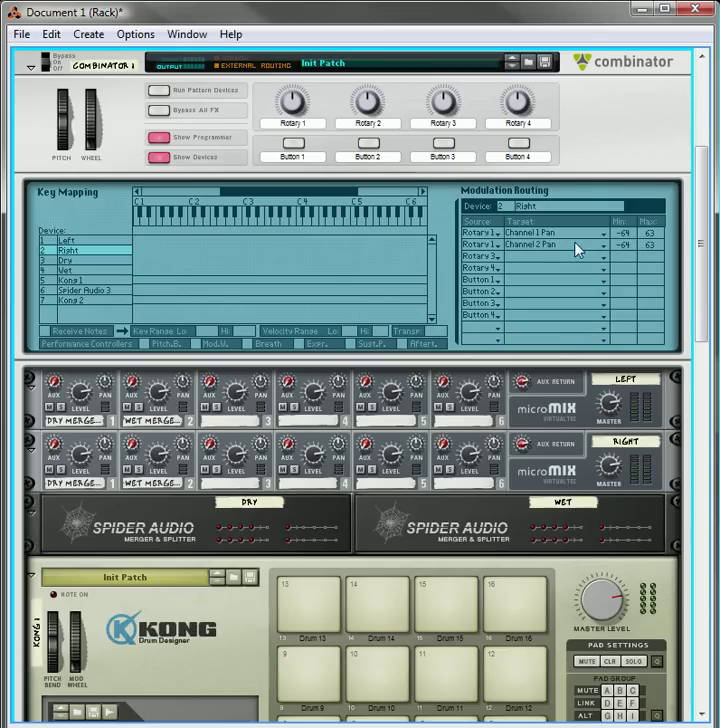
left_click_drag(628, 248, 643, 205)
left_click_drag(660, 253, 645, 610)
Name Rotary 1 'X-Fade' and blank the labels of rotaries 2, 3 and 4
double_click(294, 123)
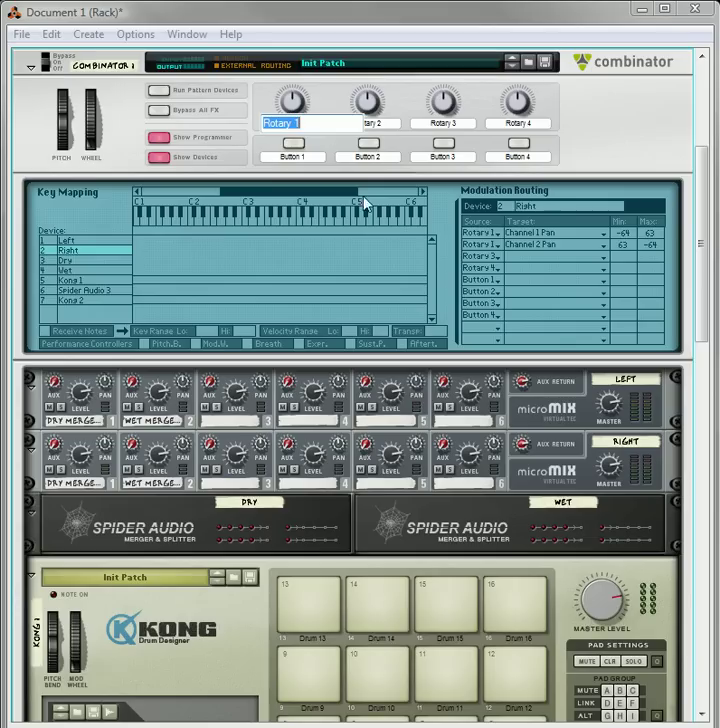
type("X")
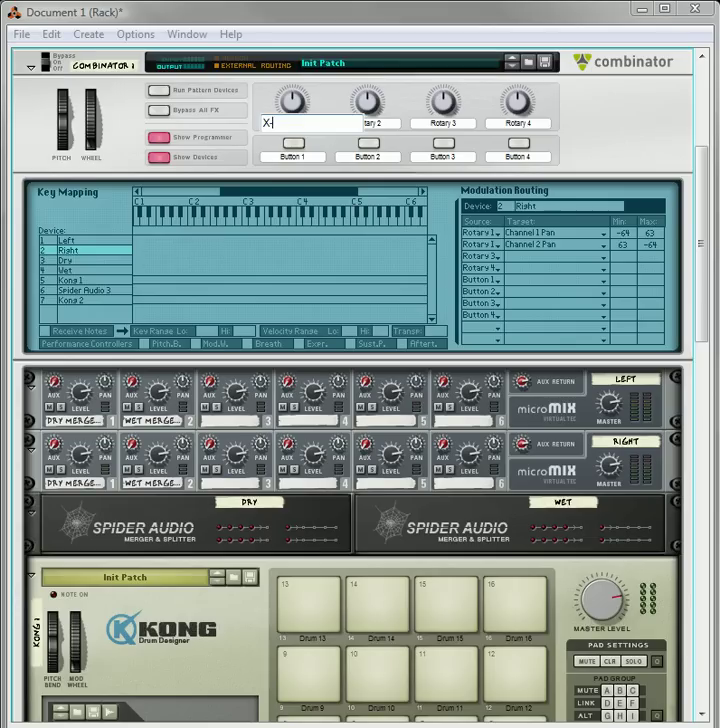
type("-Fade")
double_click(379, 123)
key("BackSpace")
key("Return")
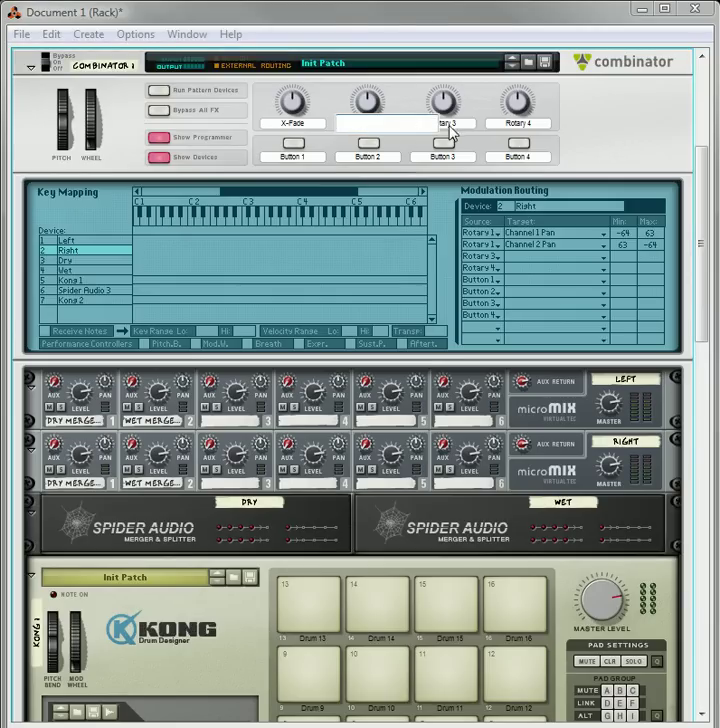
double_click(443, 123)
key("BackSpace")
key("Return")
double_click(528, 124)
key("BackSpace")
key("Return")
Blank the labels of all four Combinator buttons
double_click(515, 157)
key("BackSpace")
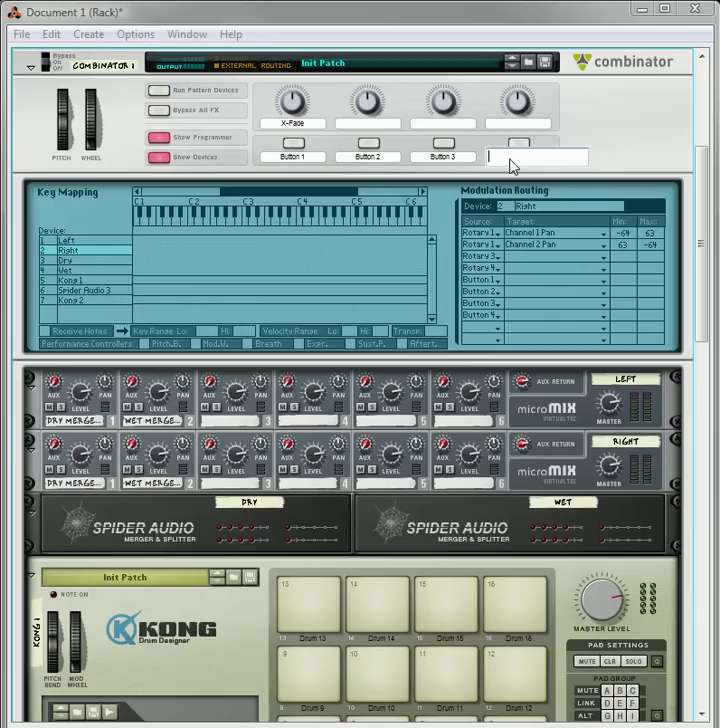
key("Return")
double_click(456, 158)
key("BackSpace")
key("Return")
double_click(370, 157)
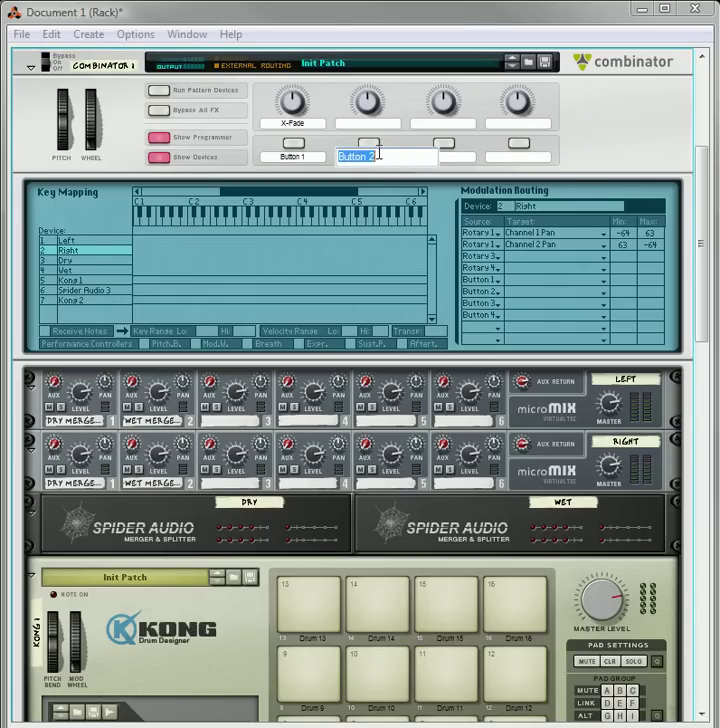
key("BackSpace")
key("Return")
double_click(308, 156)
key("BackSpace")
key("Return")
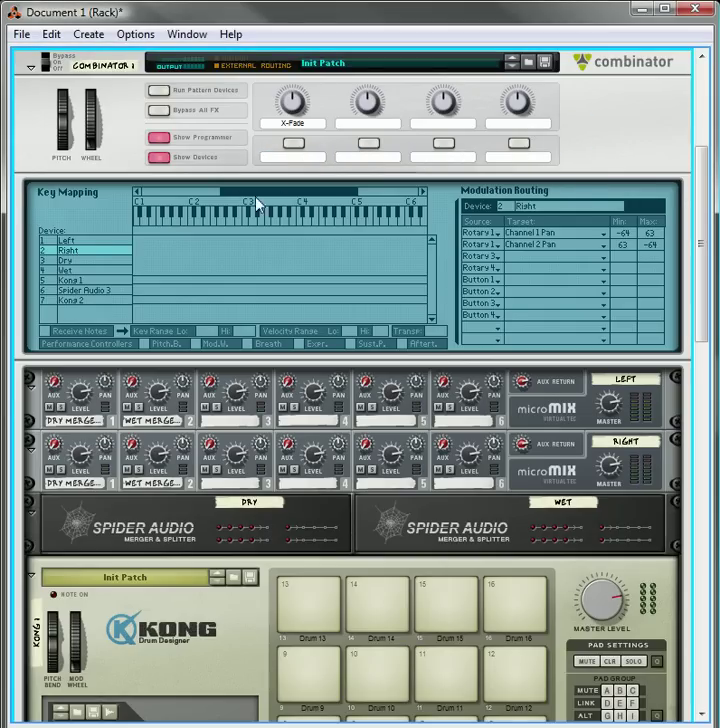
Turn the X-Fade knob up to test the crossfade
scroll(268, 240, "up", 3)
scroll(273, 276, "down", 3)
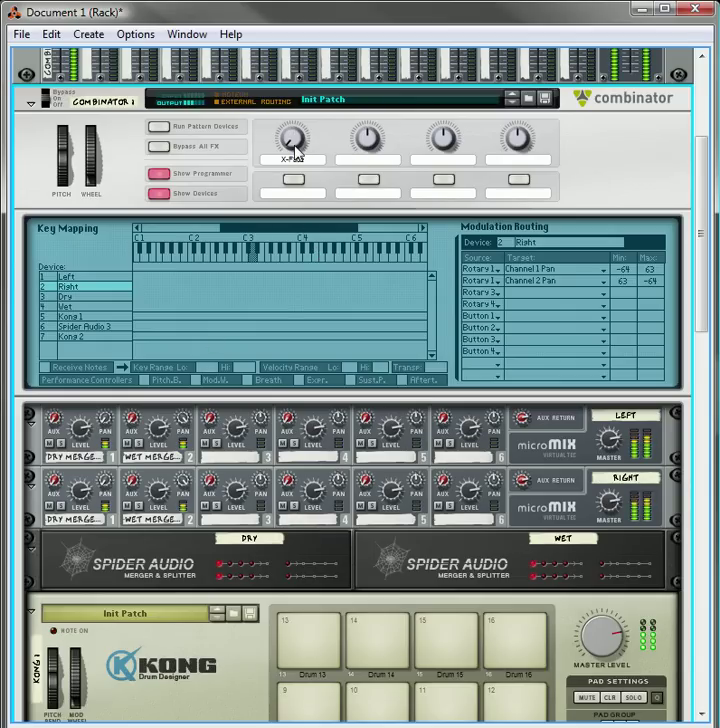
left_click_drag(292, 143, 296, 92)
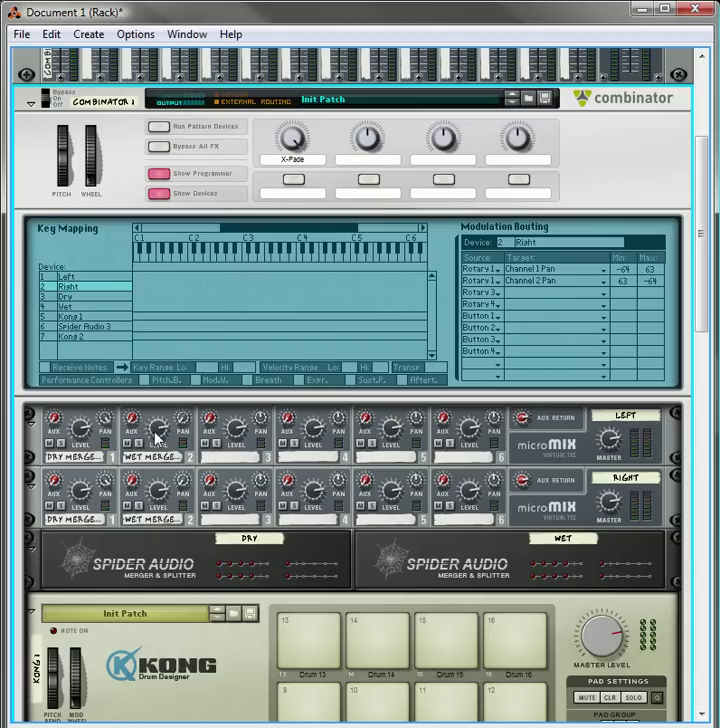
Lower the top mixer's channel 2 level to 92, then 78, and the bottom mixer's to 85
left_click_drag(155, 435, 169, 478)
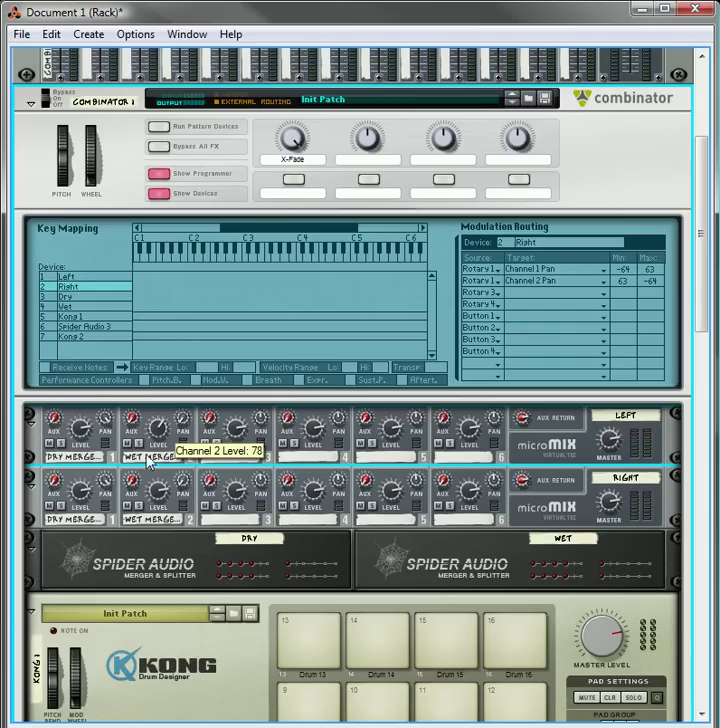
left_click_drag(84, 440, 89, 532)
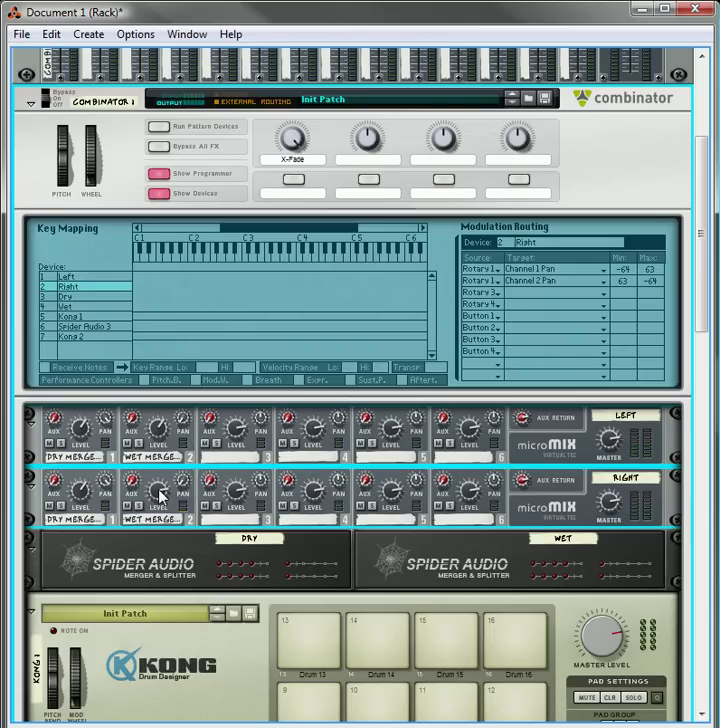
left_click_drag(161, 494, 163, 530)
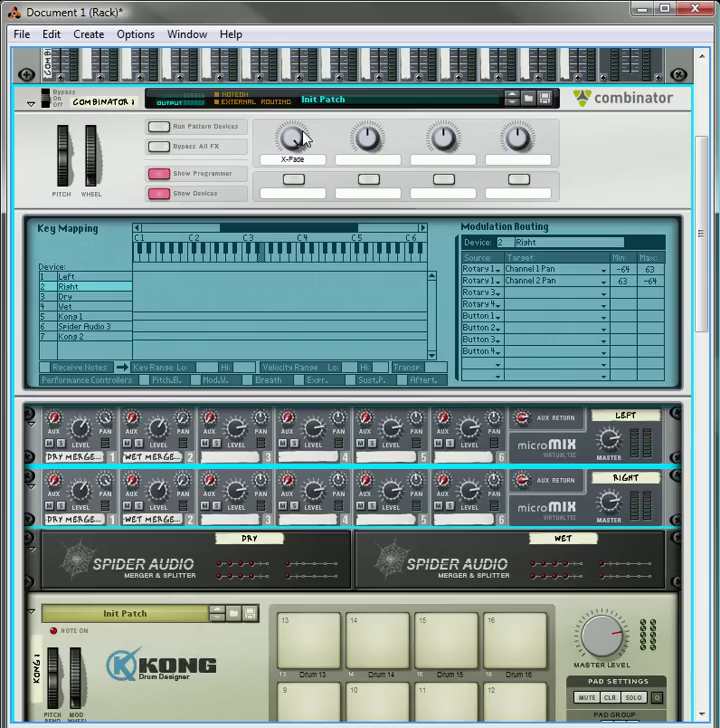
Sweep the X-Fade knob down to 0 and move it again to check the pans
mouse_move(303, 138)
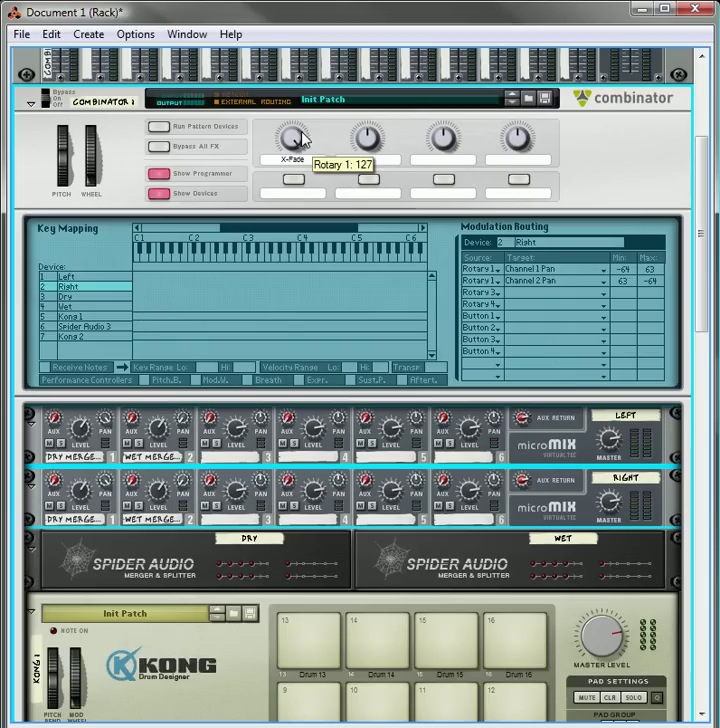
left_click_drag(303, 138, 320, 344)
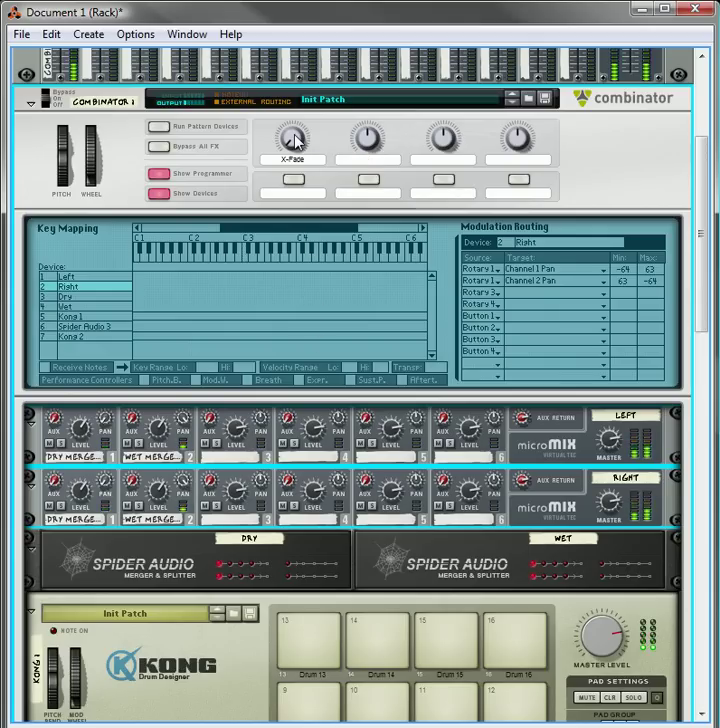
left_click_drag(293, 141, 331, 81)
scroll(313, 436, "down", 2)
scroll(313, 436, "down", 12)
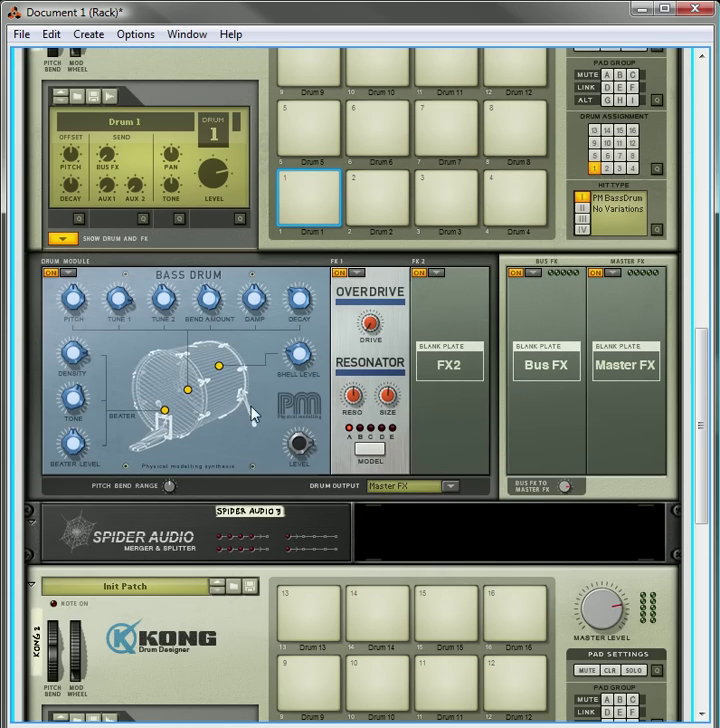
scroll(330, 390, "down", 4)
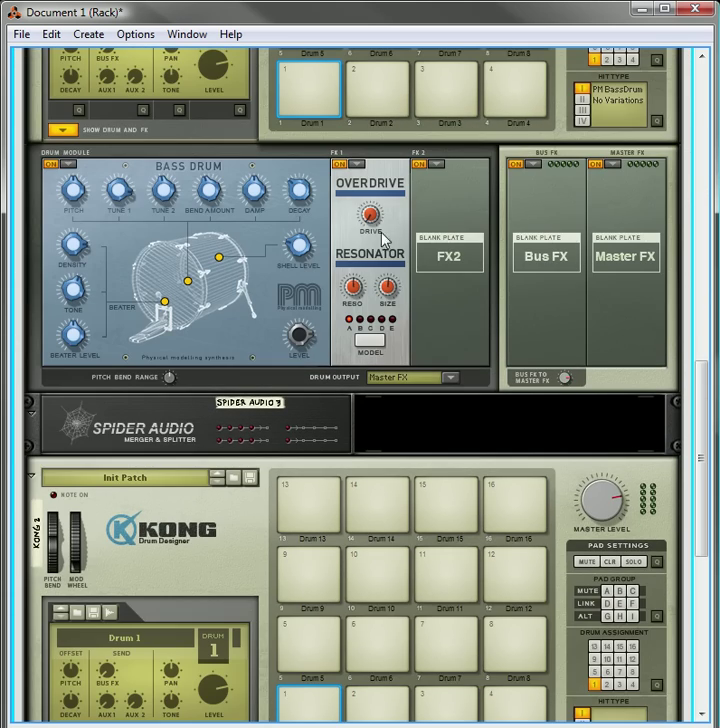
scroll(361, 377, "down", 8)
scroll(367, 370, "down", 4)
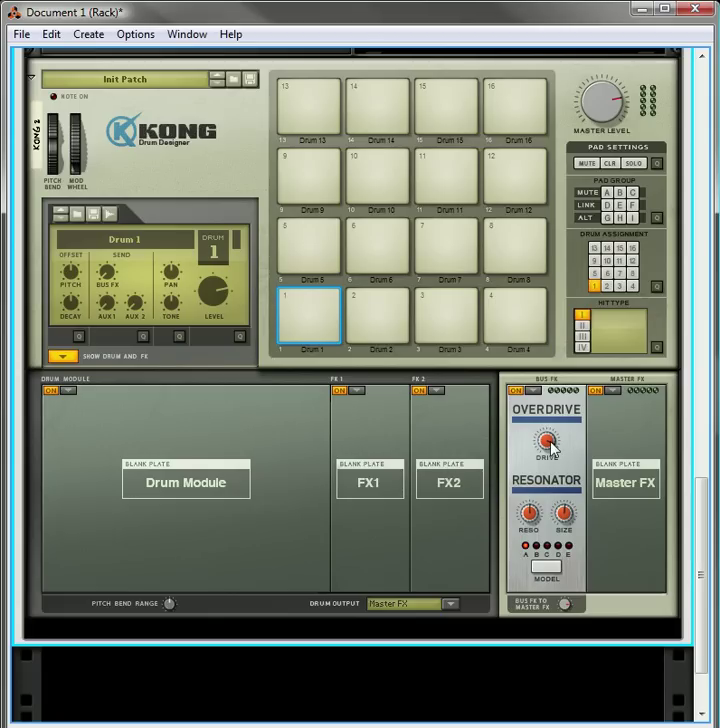
scroll(355, 355, "up", 6)
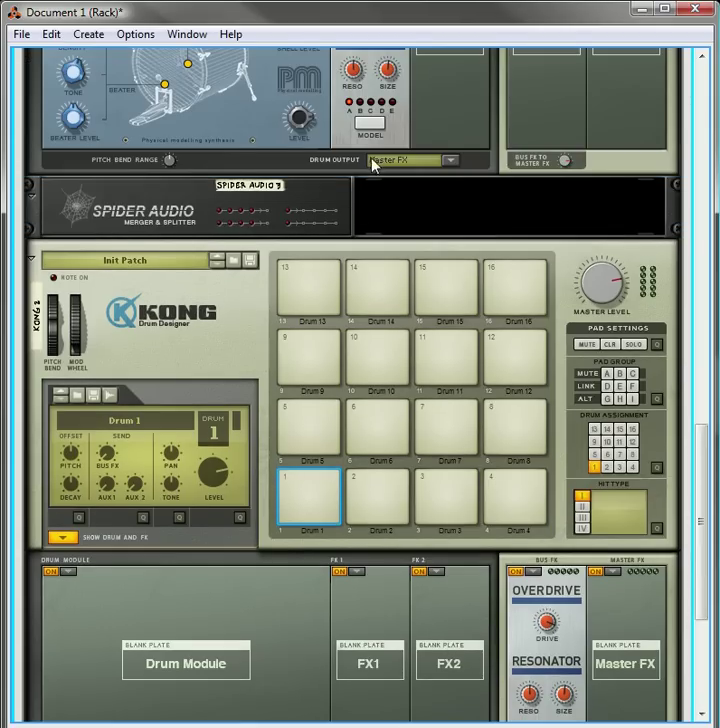
scroll(373, 165, "up", 4)
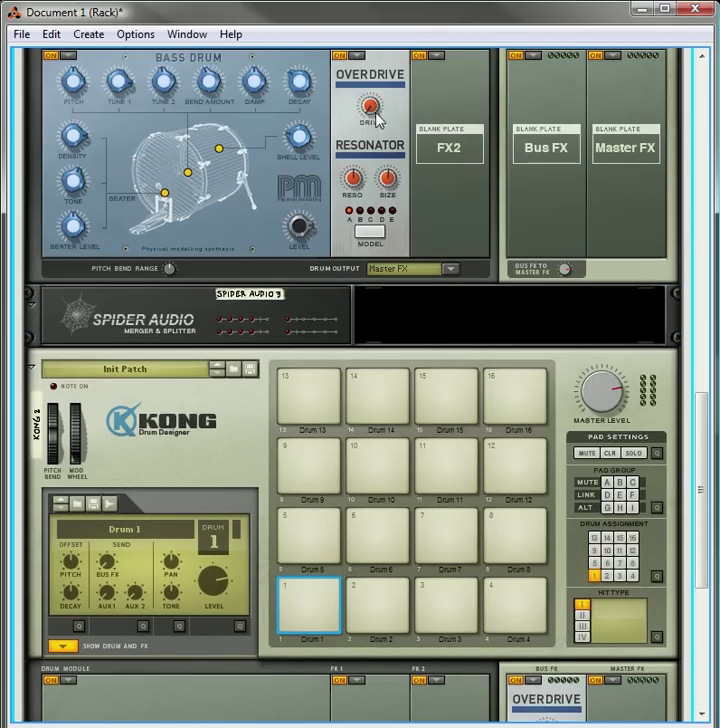
scroll(445, 390, "down", 7)
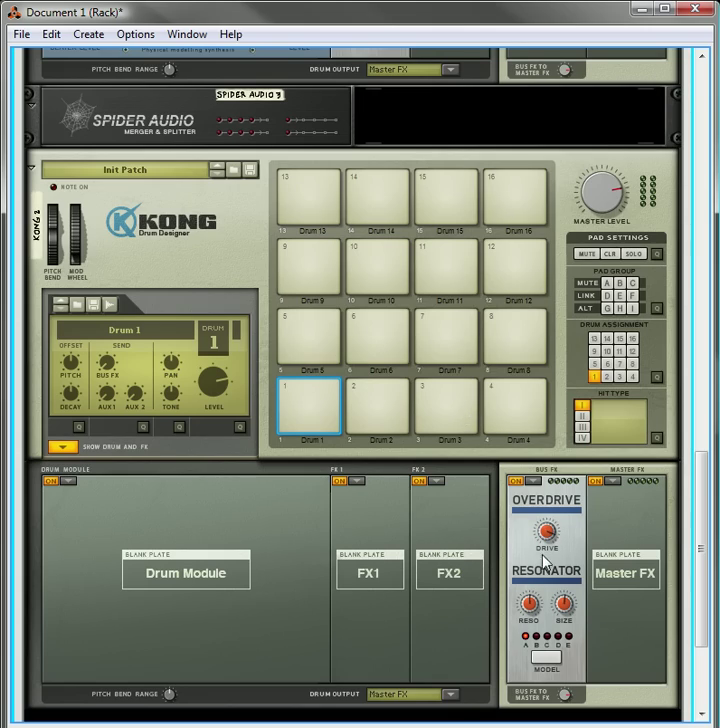
scroll(398, 410, "up", 15)
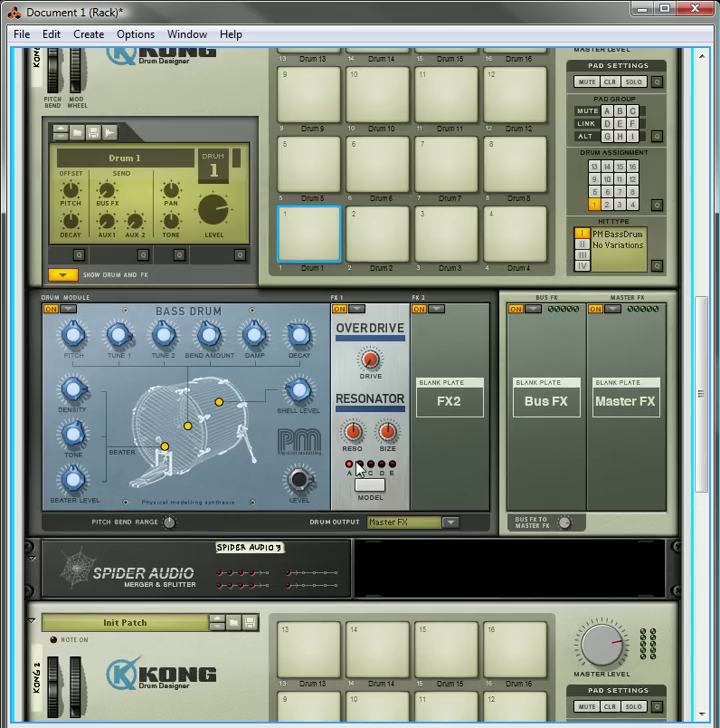
scroll(357, 468, "up", 20)
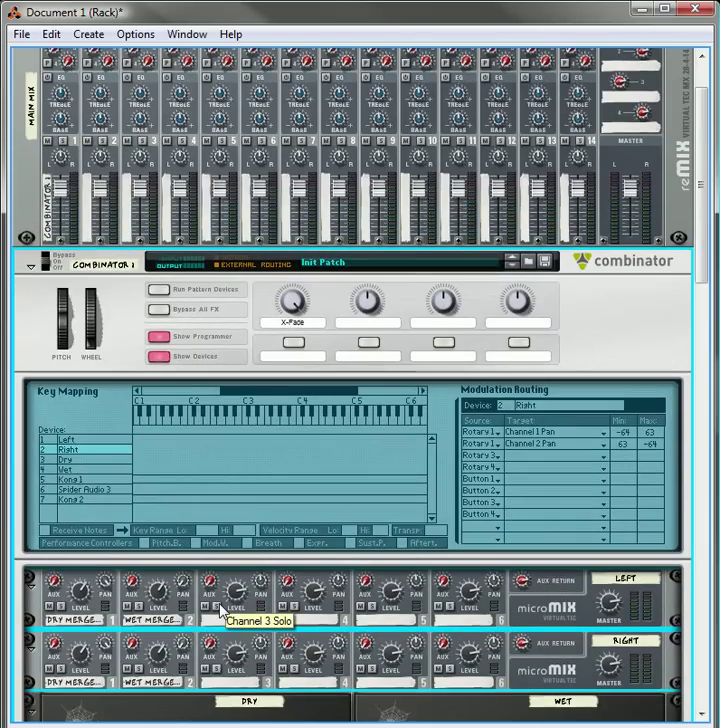
scroll(236, 630, "down", 3)
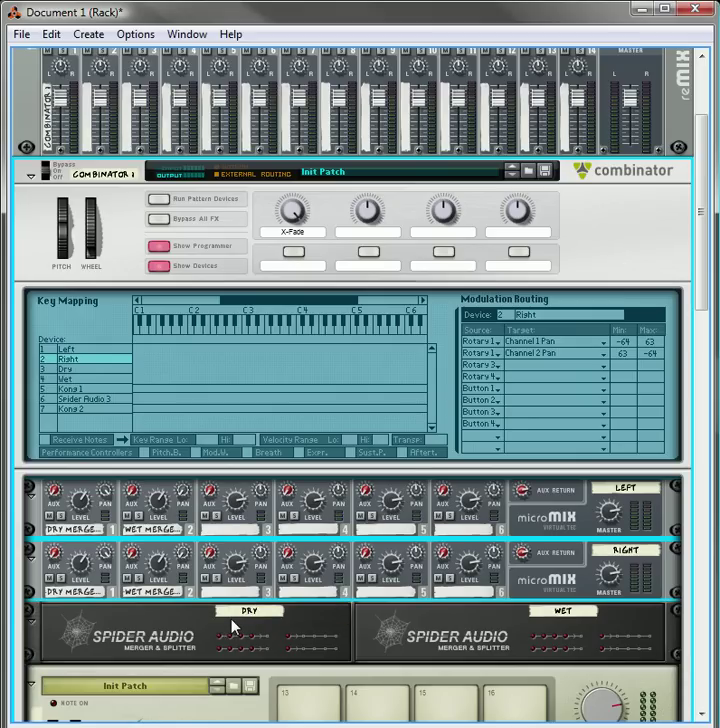
scroll(318, 442, "down", 20)
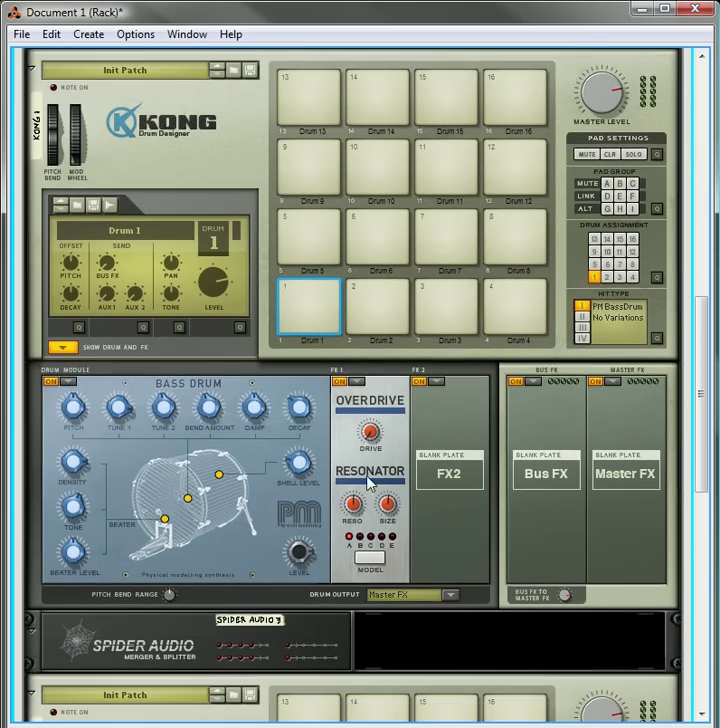
scroll(370, 484, "down", 3)
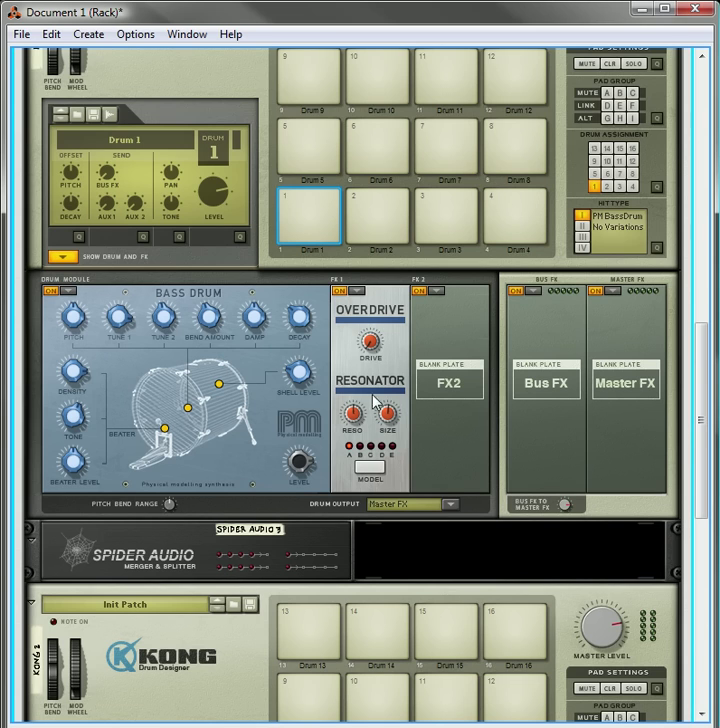
scroll(380, 449, "down", 3)
scroll(380, 450, "up", 8)
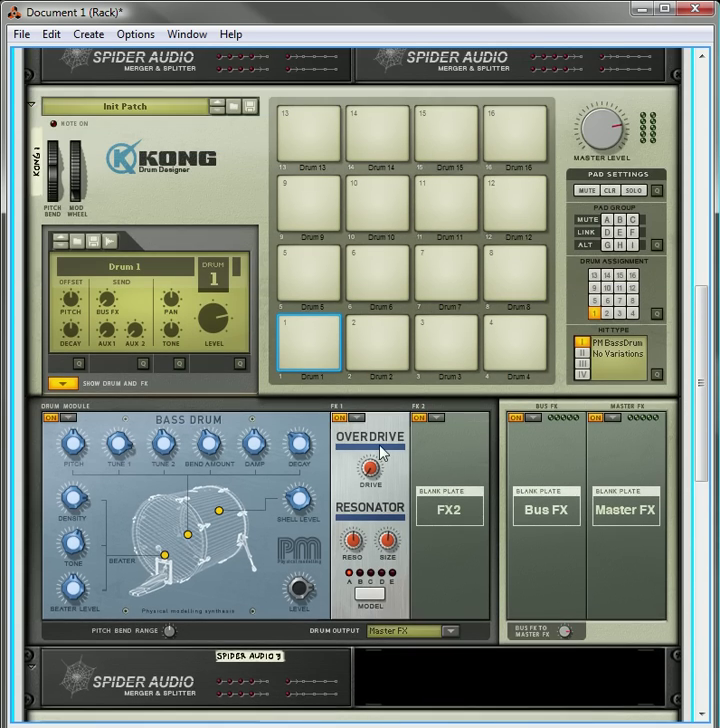
scroll(380, 453, "up", 5)
scroll(380, 453, "up", 10)
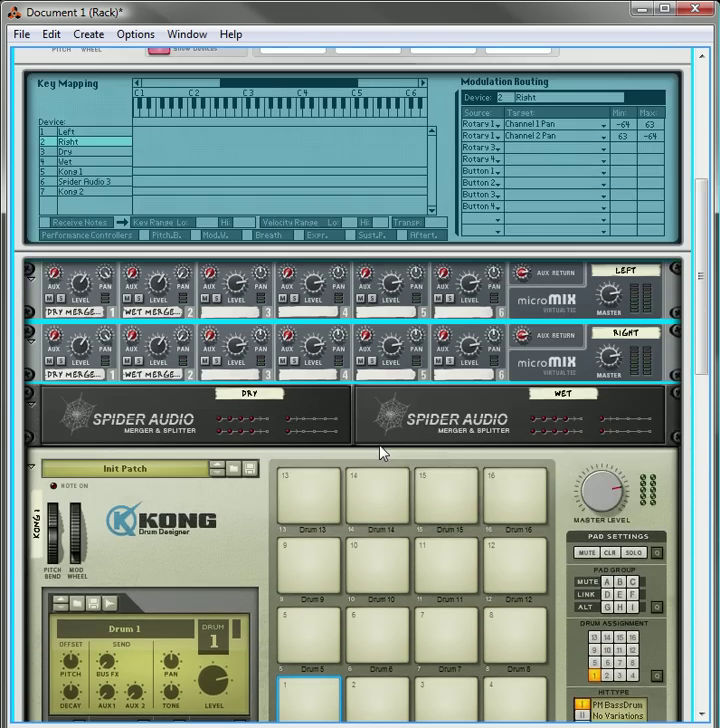